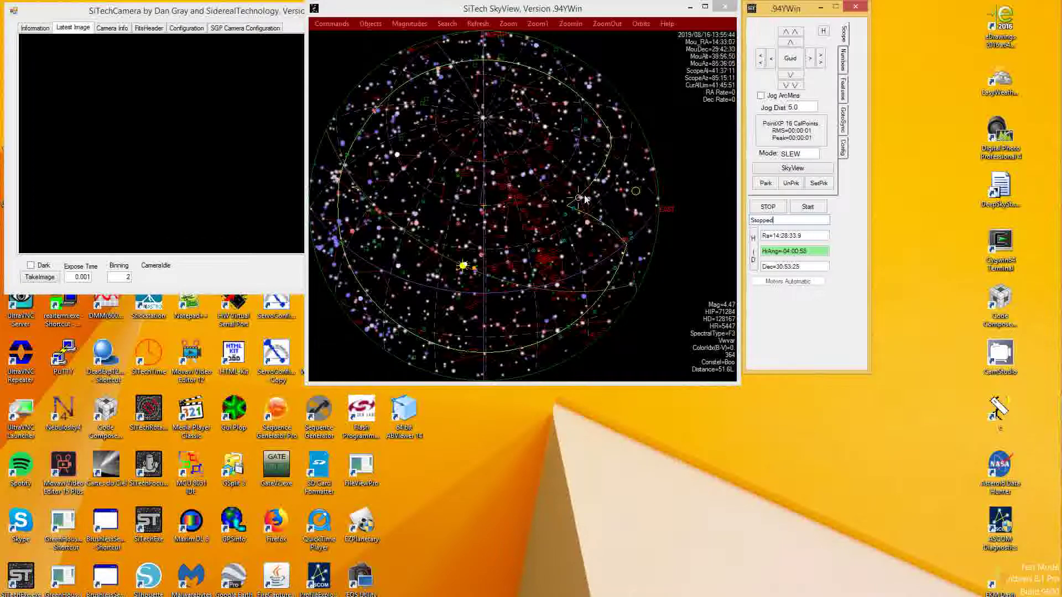
# Take one photo, plate-solve it and accept the solved position as the mount's init in InitPoint
pyautogui.click(845, 91)
pyautogui.click(786, 87)
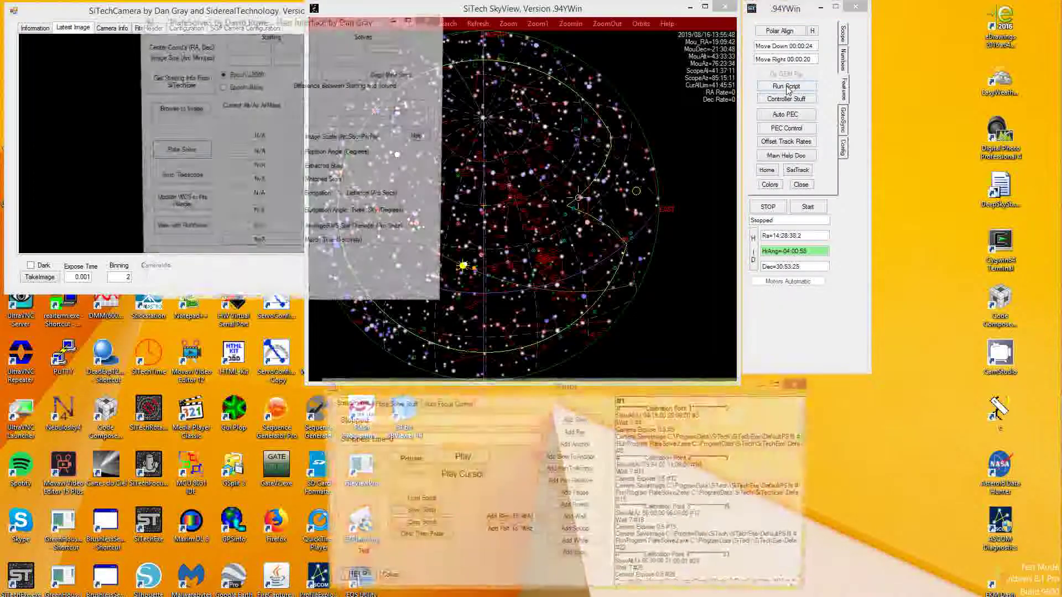
pyautogui.moveTo(330, 22); pyautogui.dragTo(184, 302)
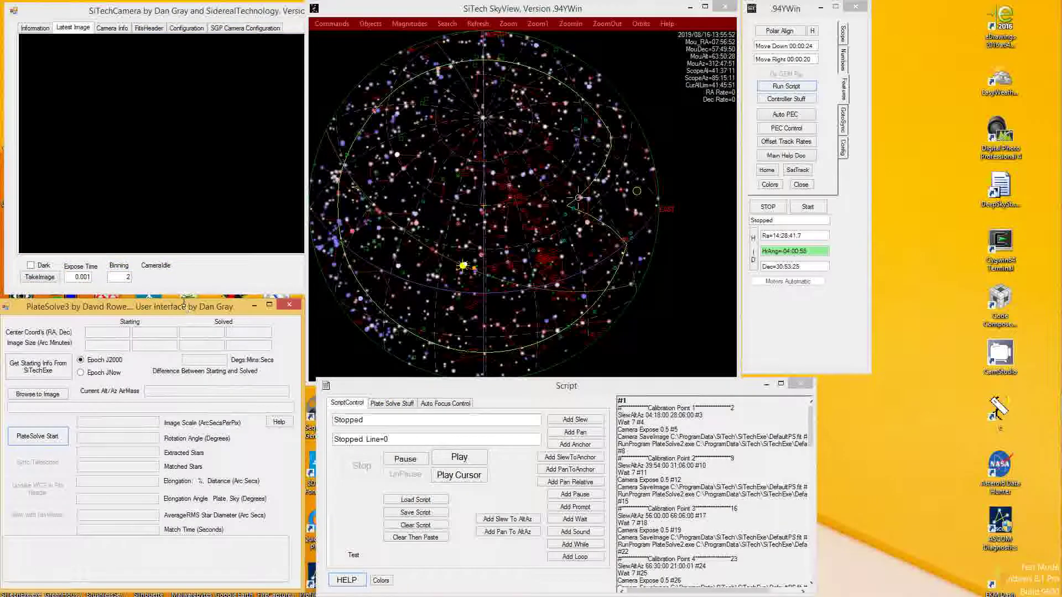
pyautogui.click(150, 12)
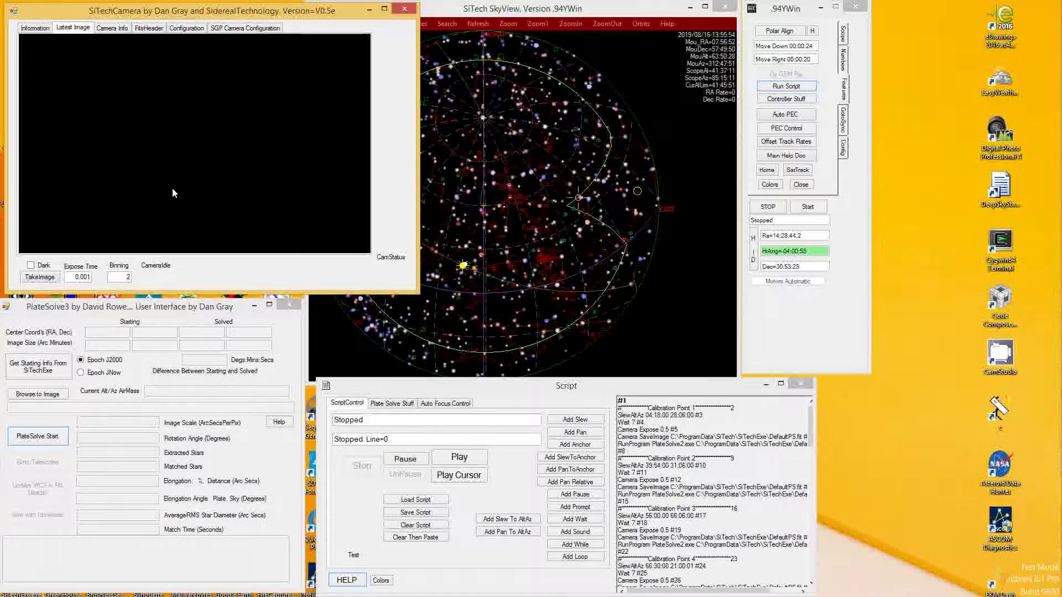
pyautogui.click(401, 405)
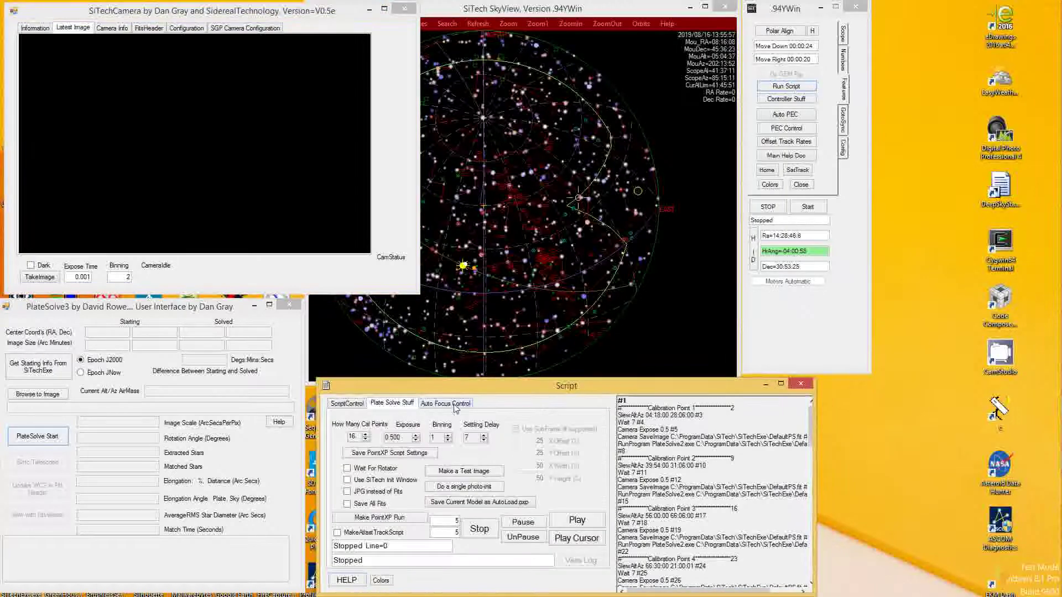
pyautogui.click(469, 487)
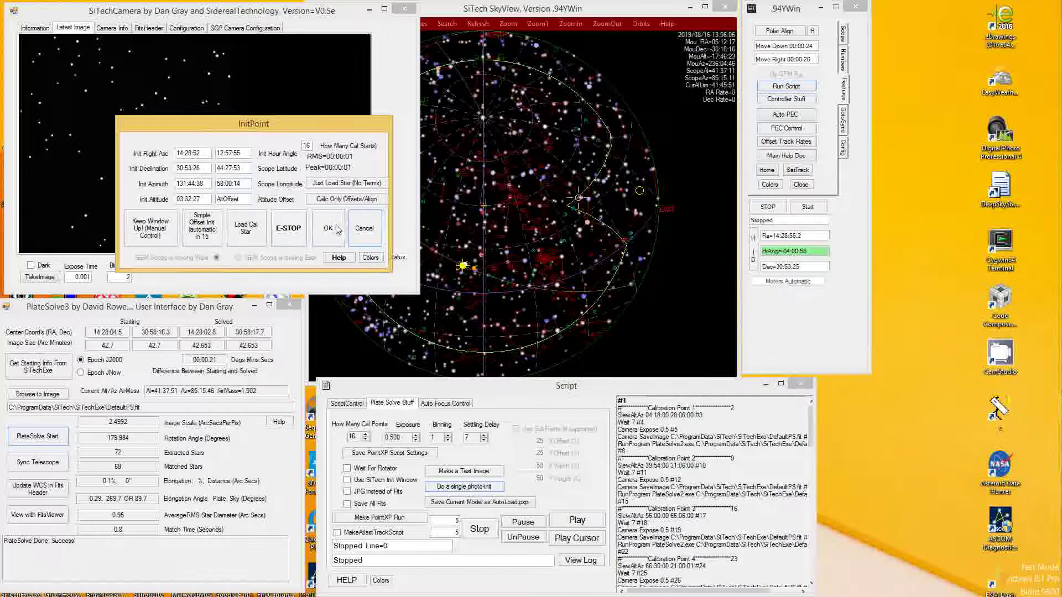
pyautogui.click(332, 229)
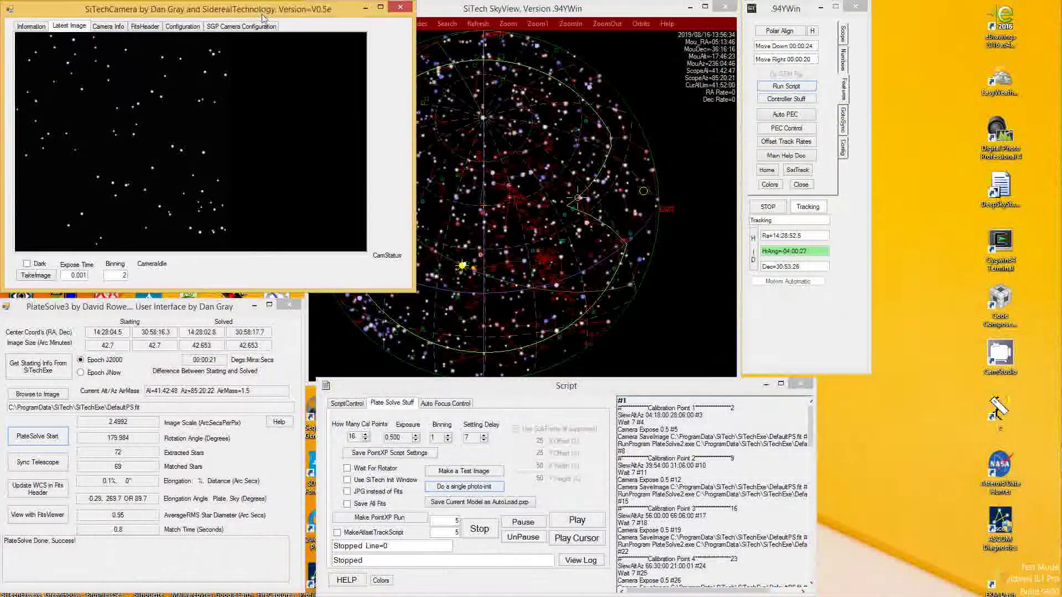
# Raise the SkyView sky map and switch the .94YWin panel to its Config page
pyautogui.click(551, 23)
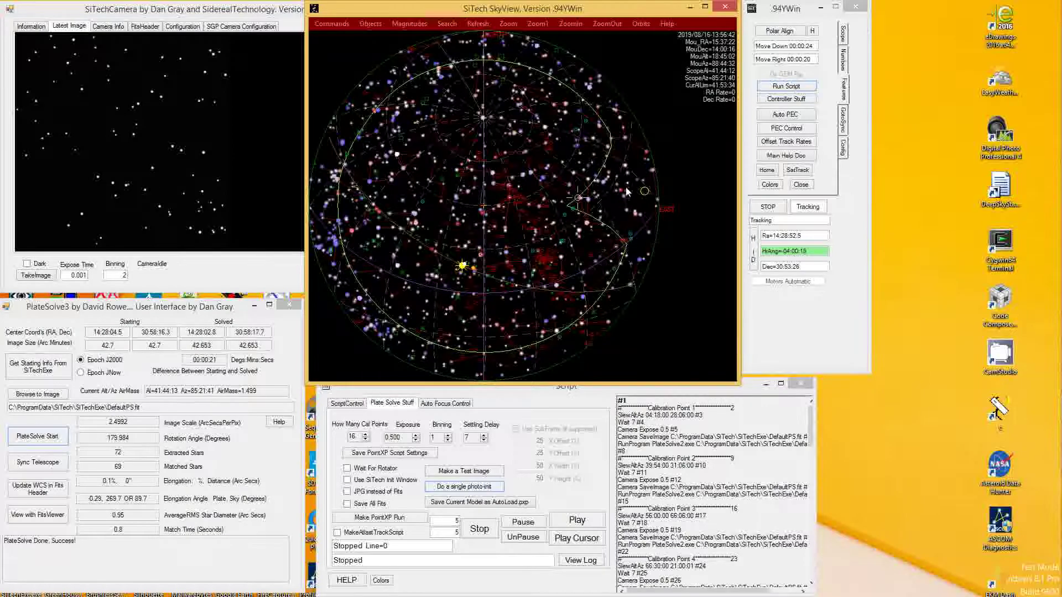
pyautogui.click(843, 147)
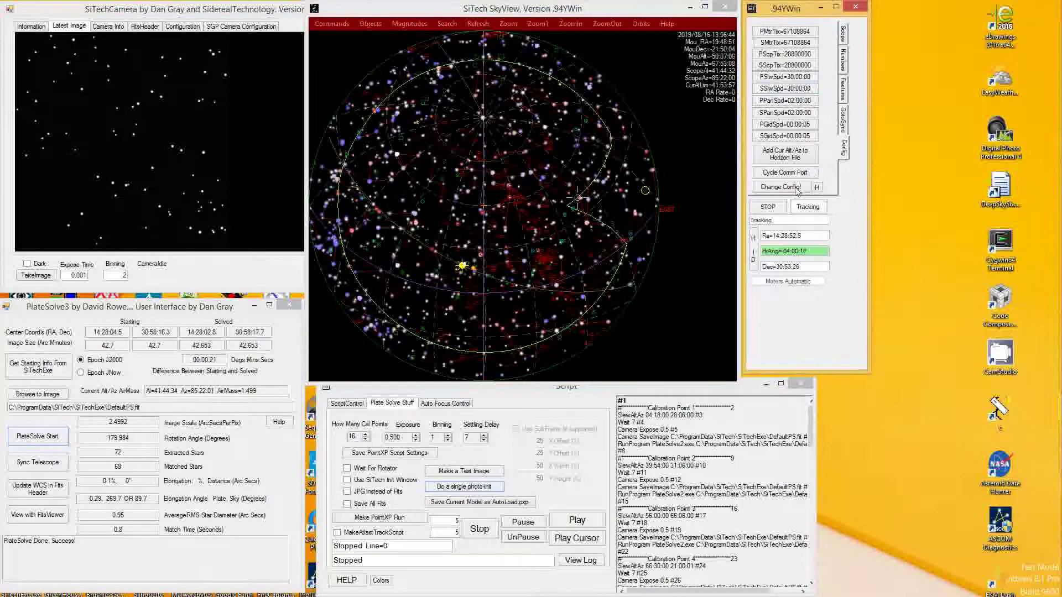
pyautogui.click(781, 187)
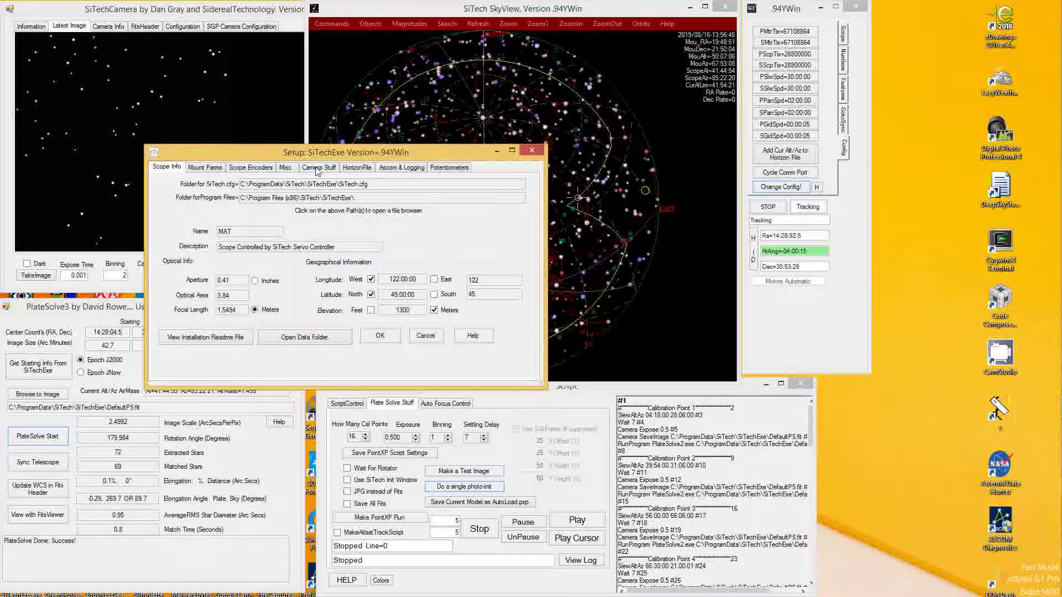
pyautogui.click(204, 168)
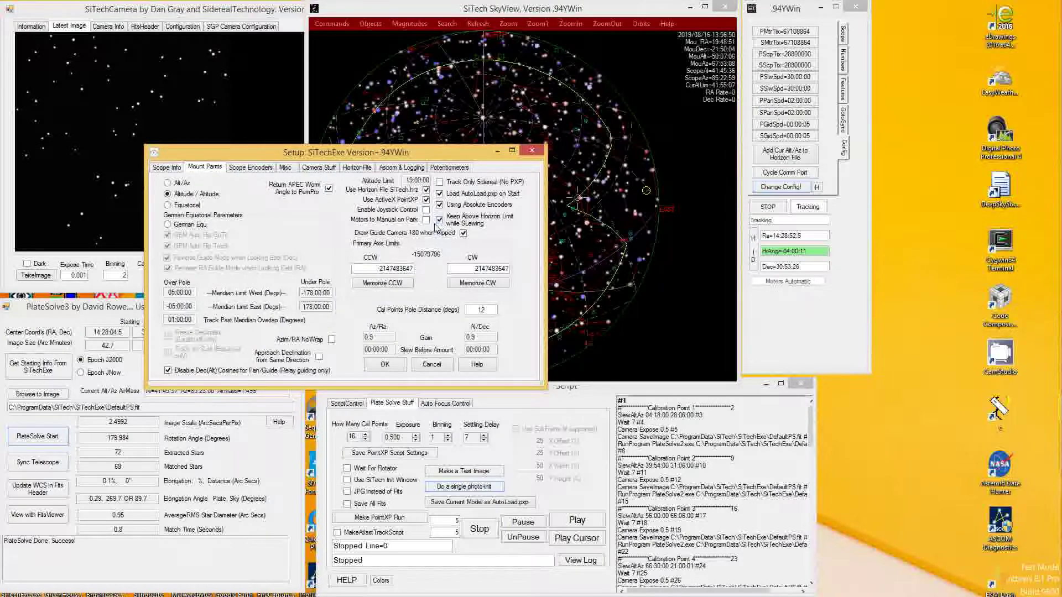
pyautogui.click(531, 153)
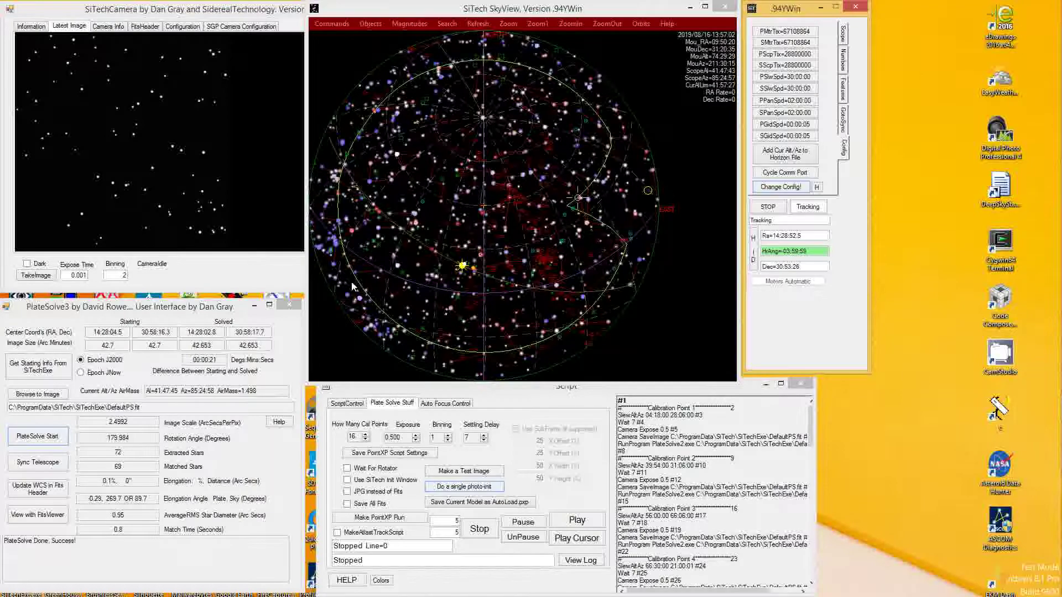
pyautogui.moveTo(200, 309); pyautogui.dragTo(220, 306)
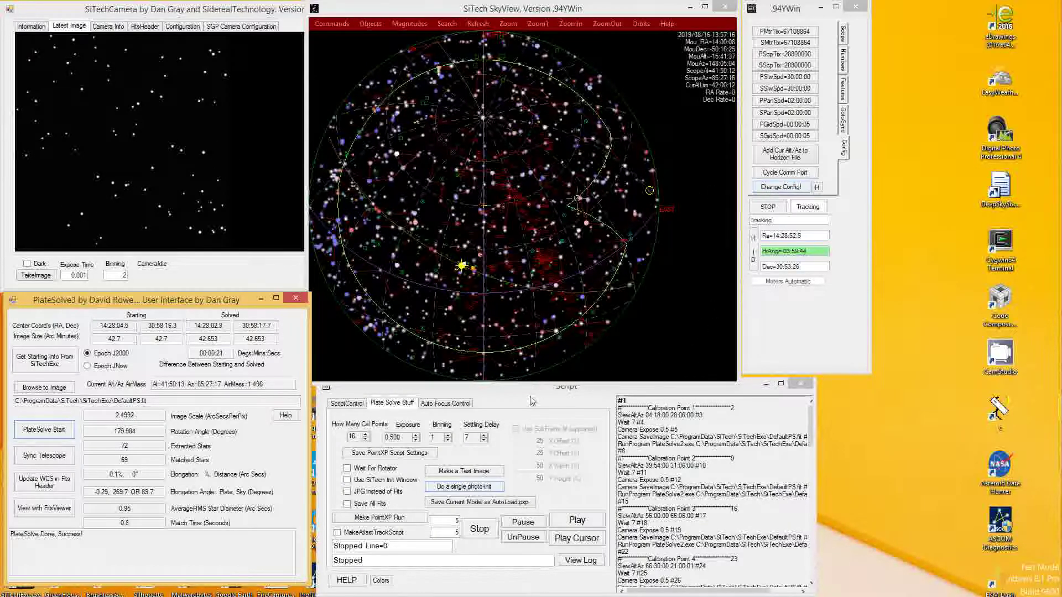
pyautogui.click(360, 408)
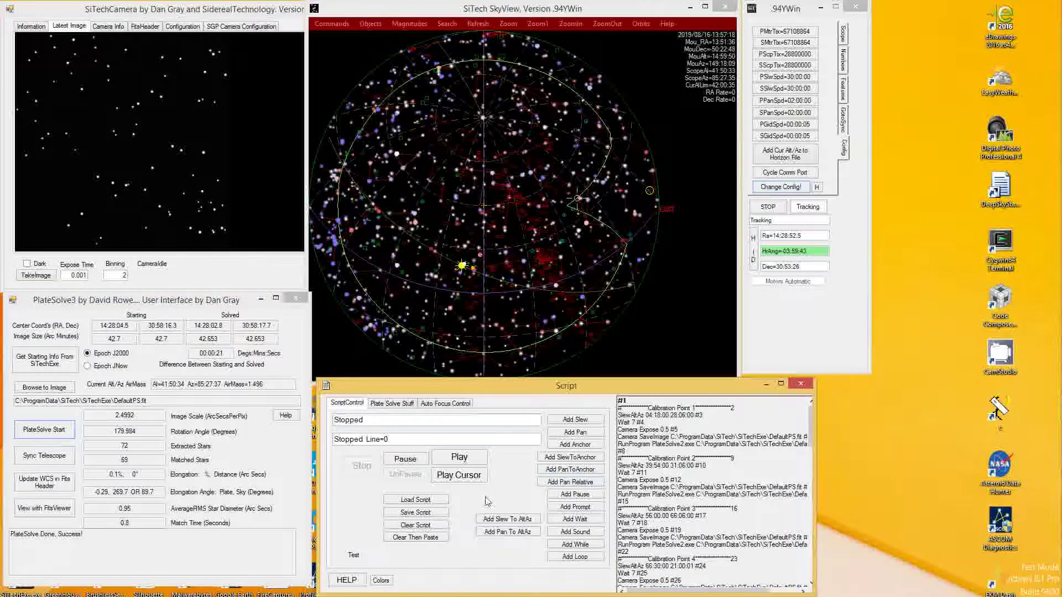
# Clear the existing script and return to Plate Solve Stuff with 12 cal points
pyautogui.click(426, 527)
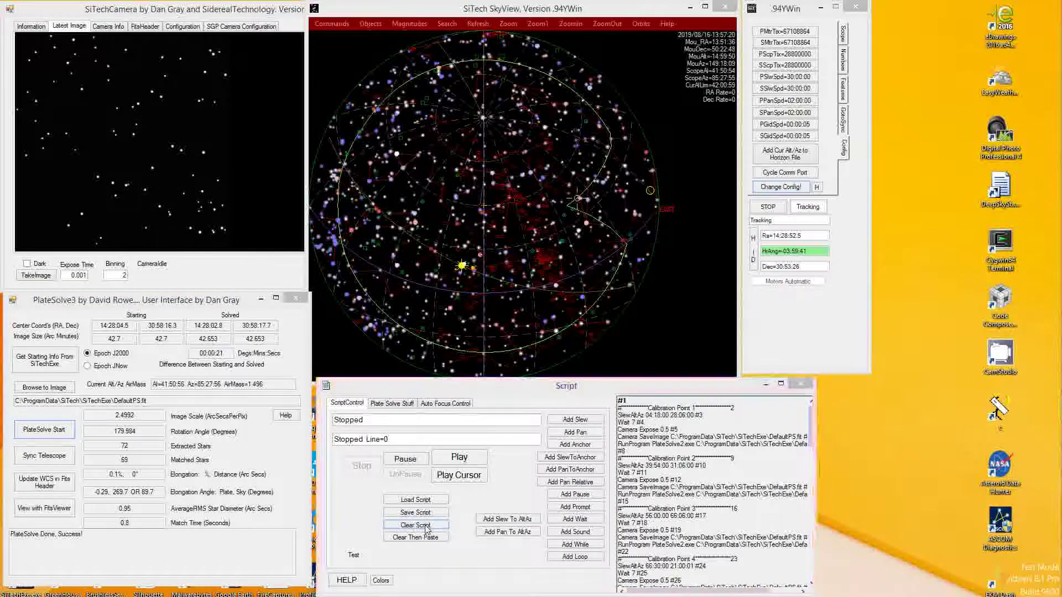
pyautogui.click(66, 214)
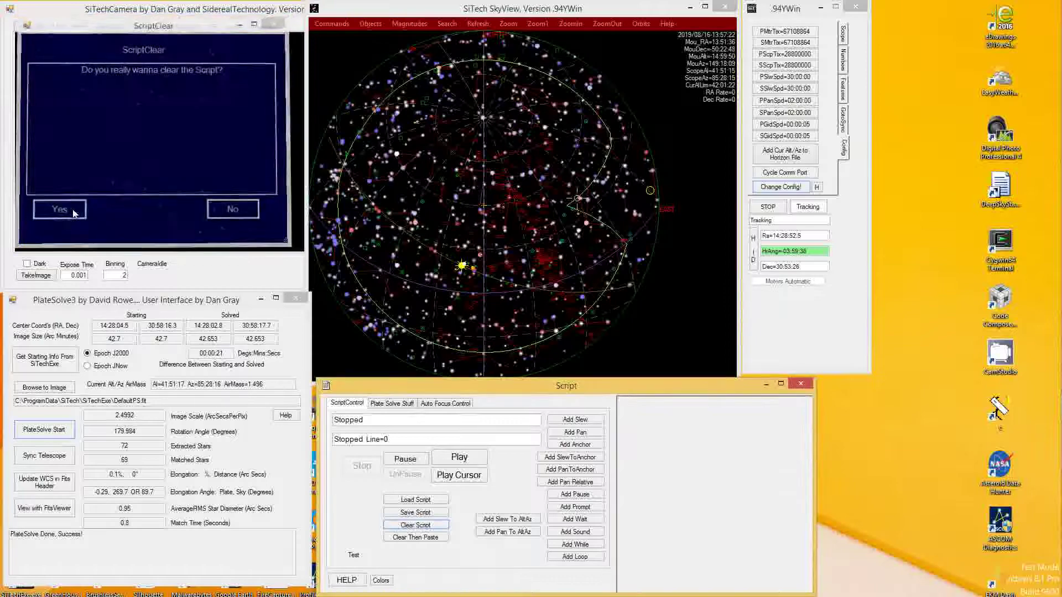
pyautogui.click(396, 403)
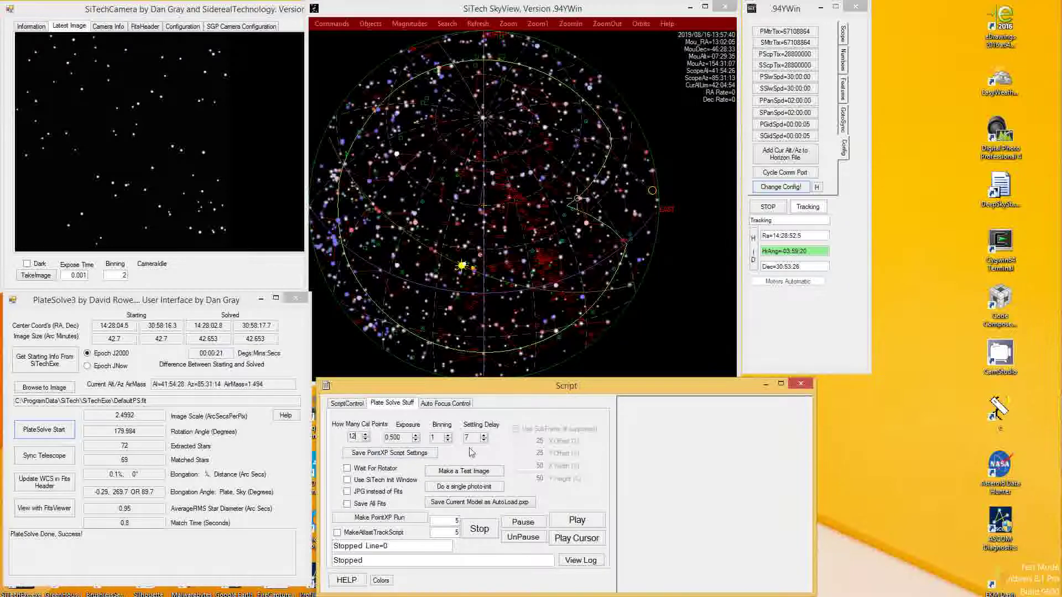
# Generate the PointXP run and review its slew, wait 7, expose 0.5 and plate-solve lines
pyautogui.click(379, 523)
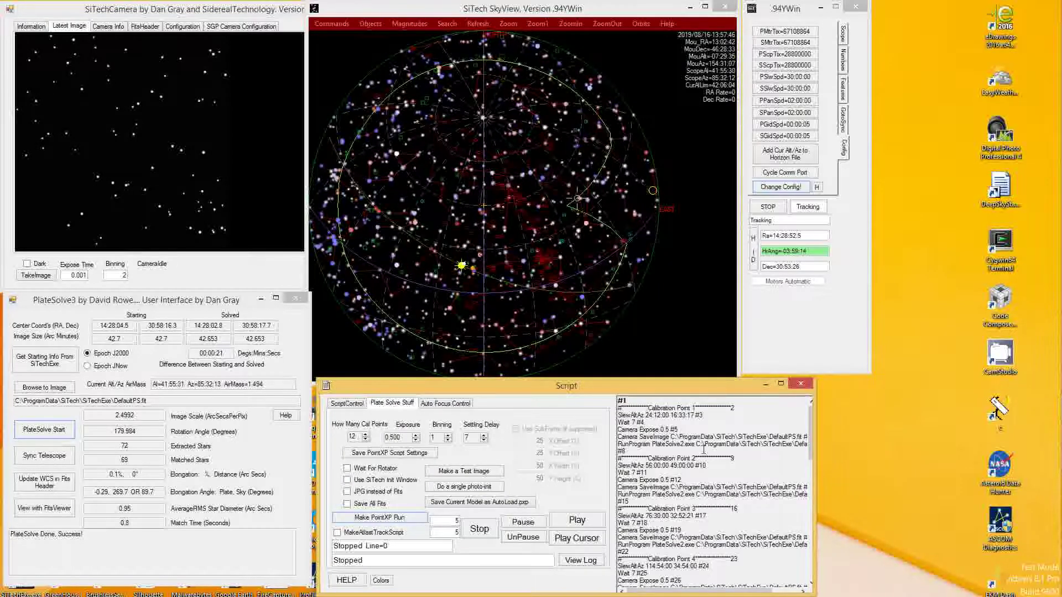
pyautogui.moveTo(811, 437); pyautogui.dragTo(791, 575)
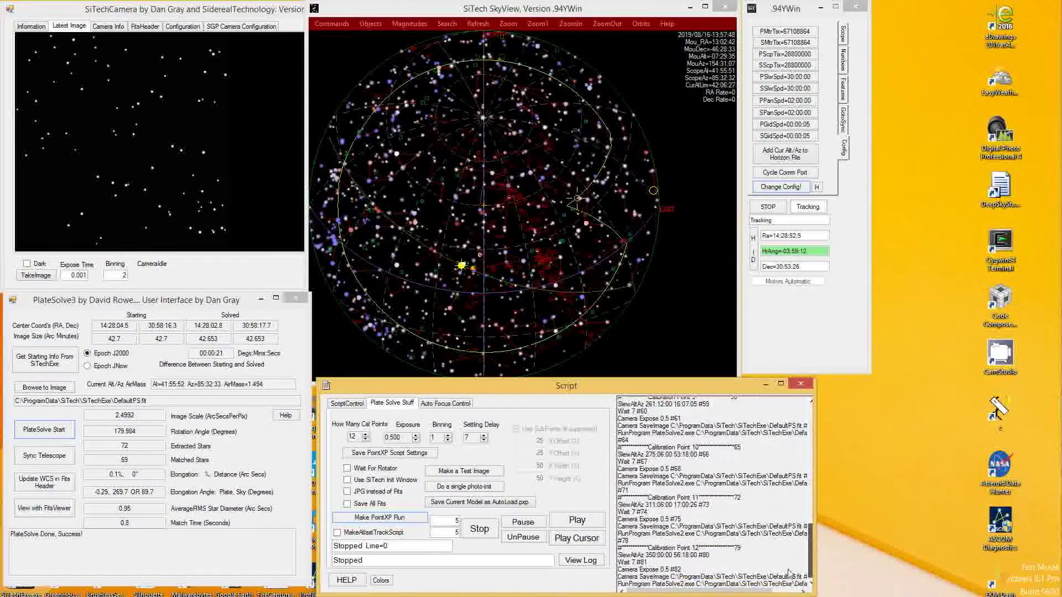
pyautogui.scroll(20, 791, 578)
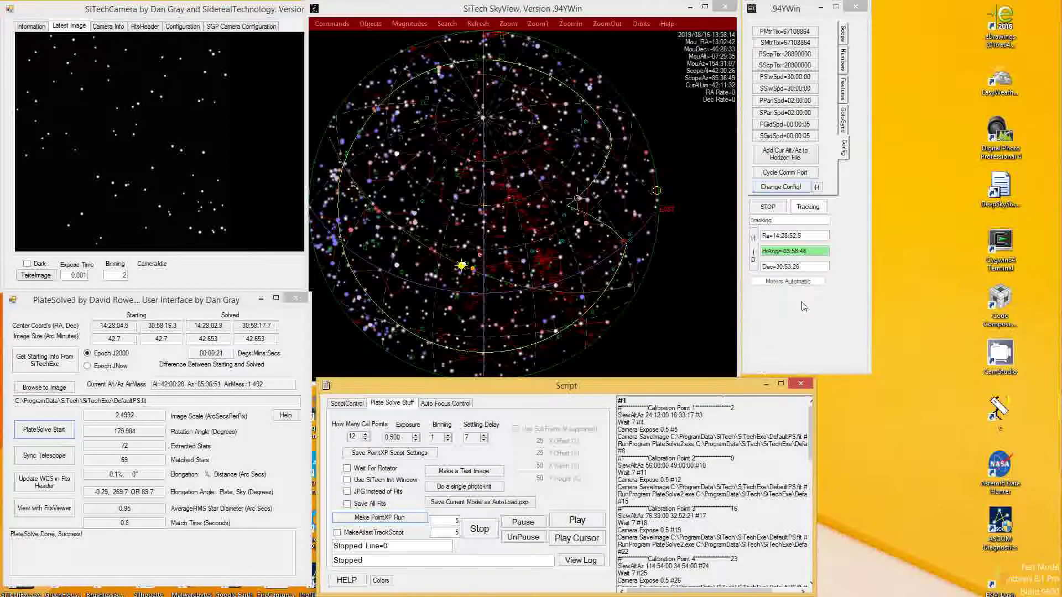
# Open the PointXP window over the sky map and clear all its calibration points
pyautogui.click(844, 39)
pyautogui.click(802, 132)
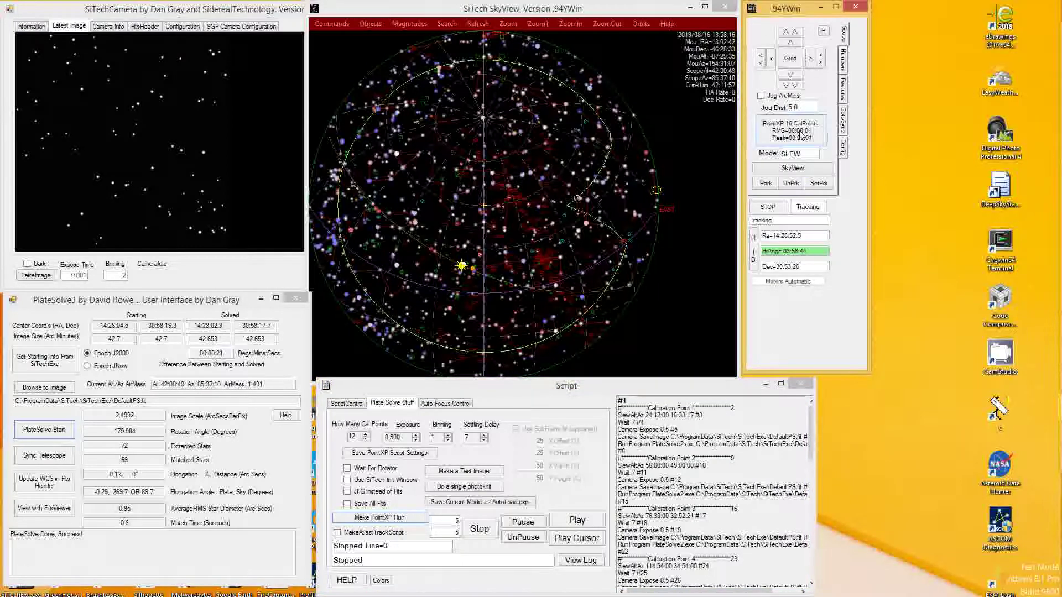
pyautogui.moveTo(150, 35); pyautogui.dragTo(574, 84)
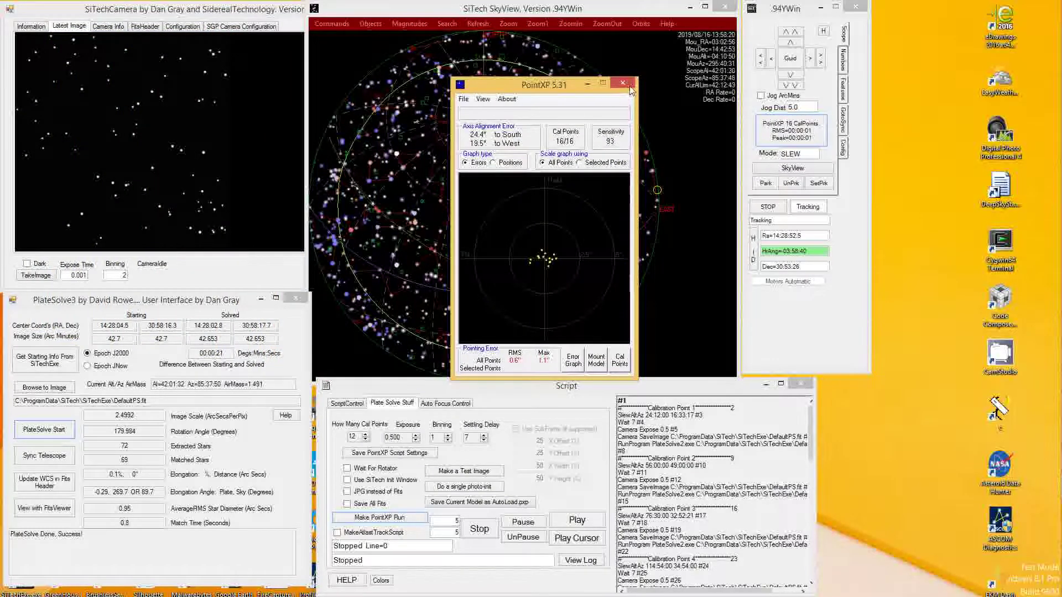
pyautogui.click(786, 129)
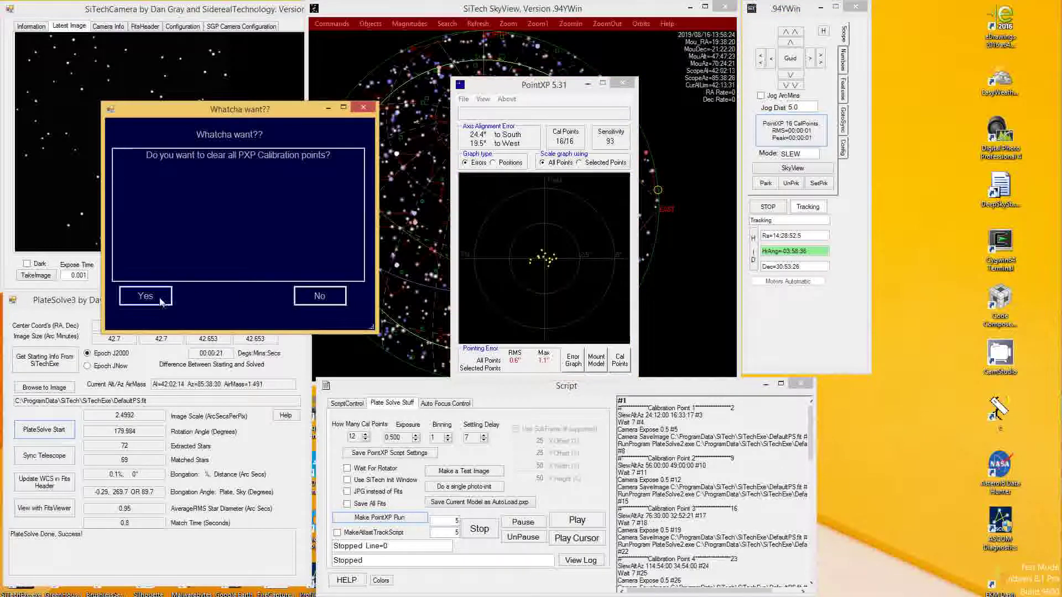
pyautogui.click(166, 302)
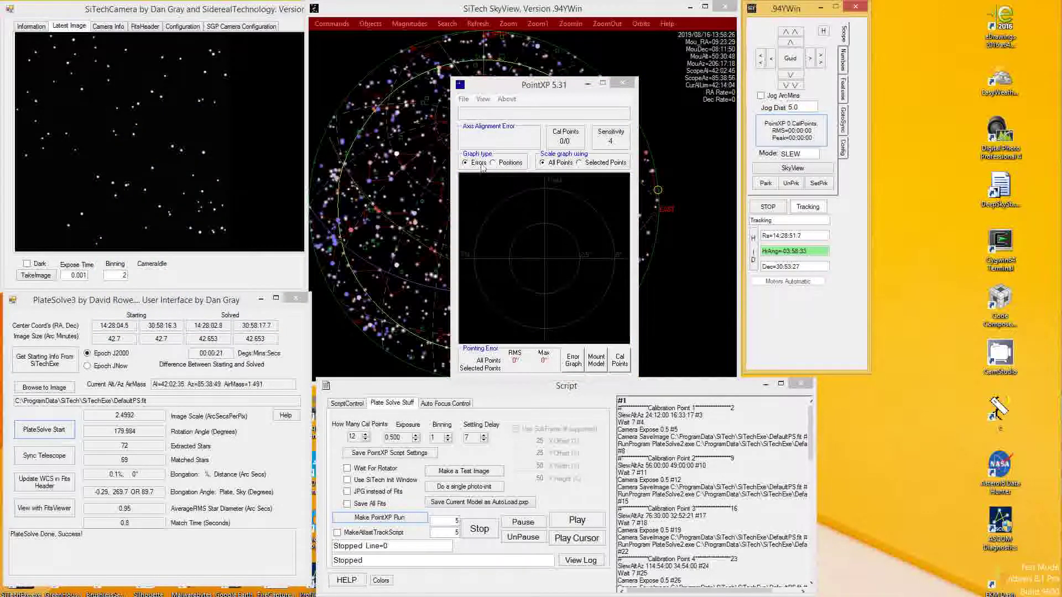
pyautogui.moveTo(541, 89); pyautogui.dragTo(679, 118)
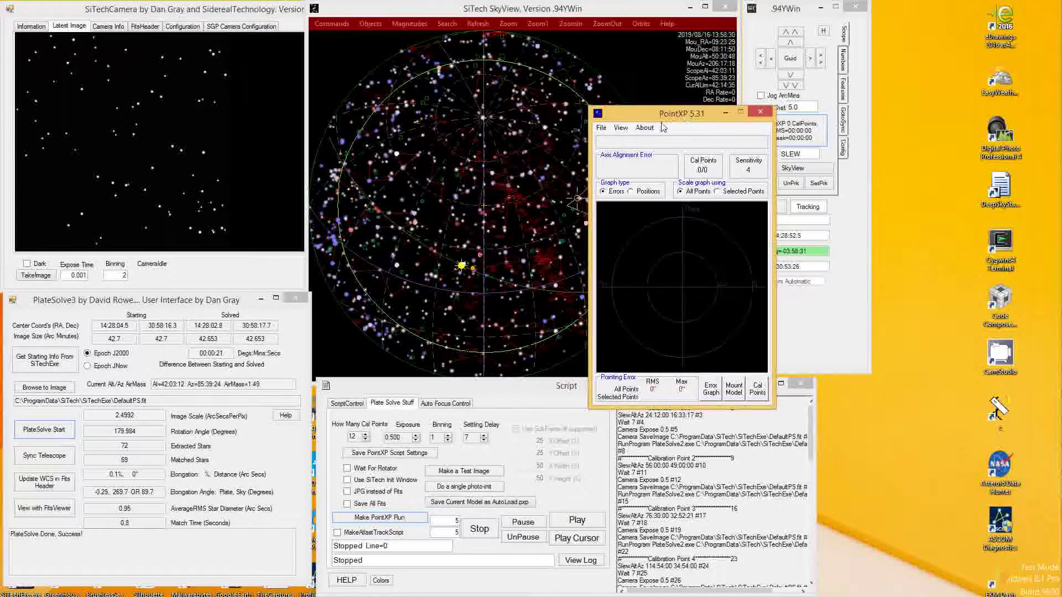
# Check PointXP's View > Parameters site and encoder values, then close them
pyautogui.click(621, 131)
pyautogui.click(621, 130)
pyautogui.click(622, 130)
pyautogui.click(623, 129)
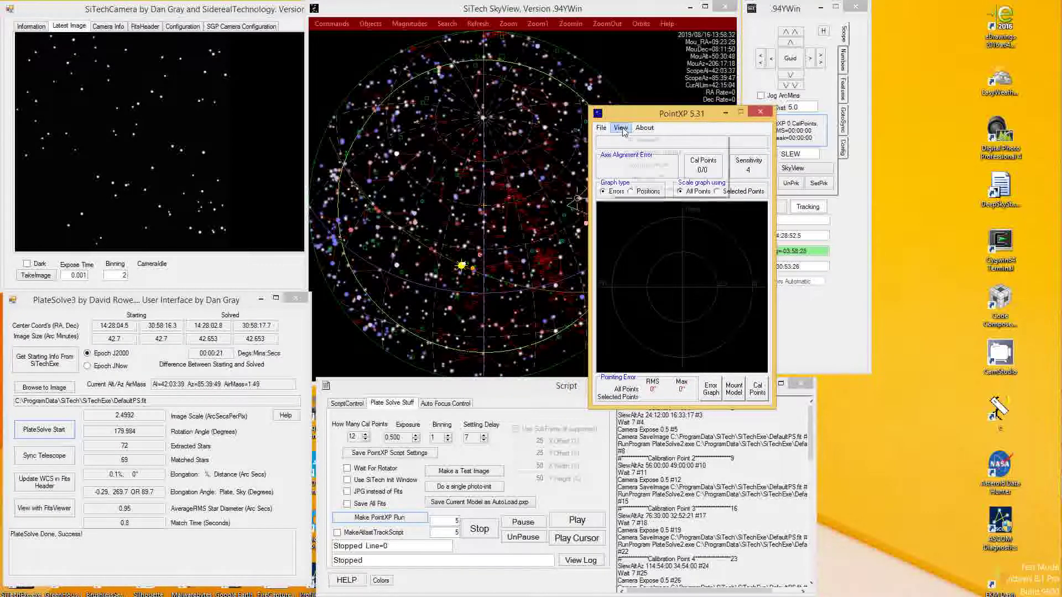
pyautogui.click(636, 140)
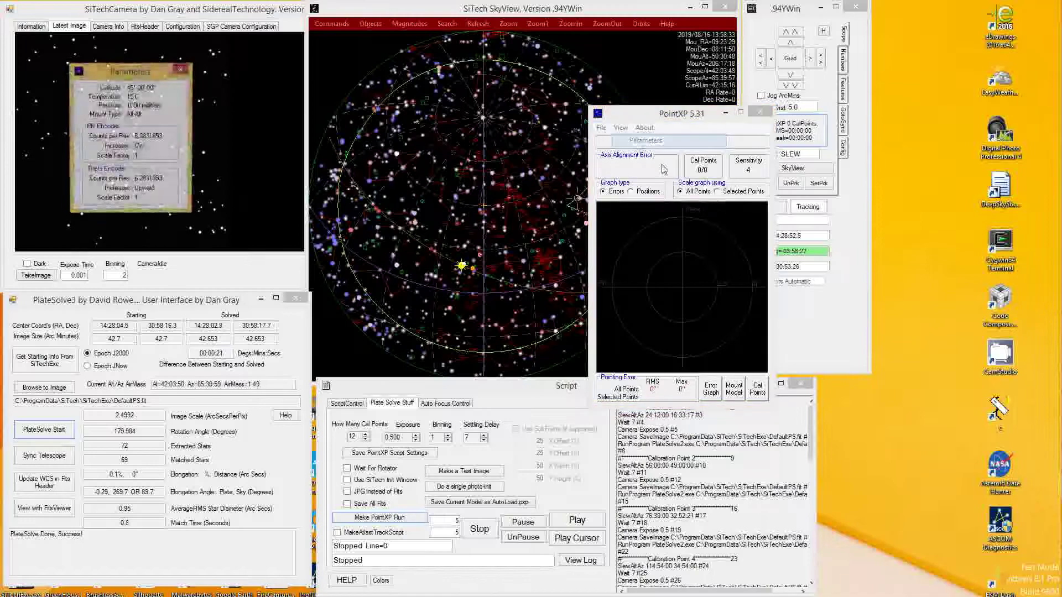
pyautogui.click(184, 72)
# In Mount Model, disable all terms plus Cone and Hub, then close PointXP
pyautogui.click(734, 389)
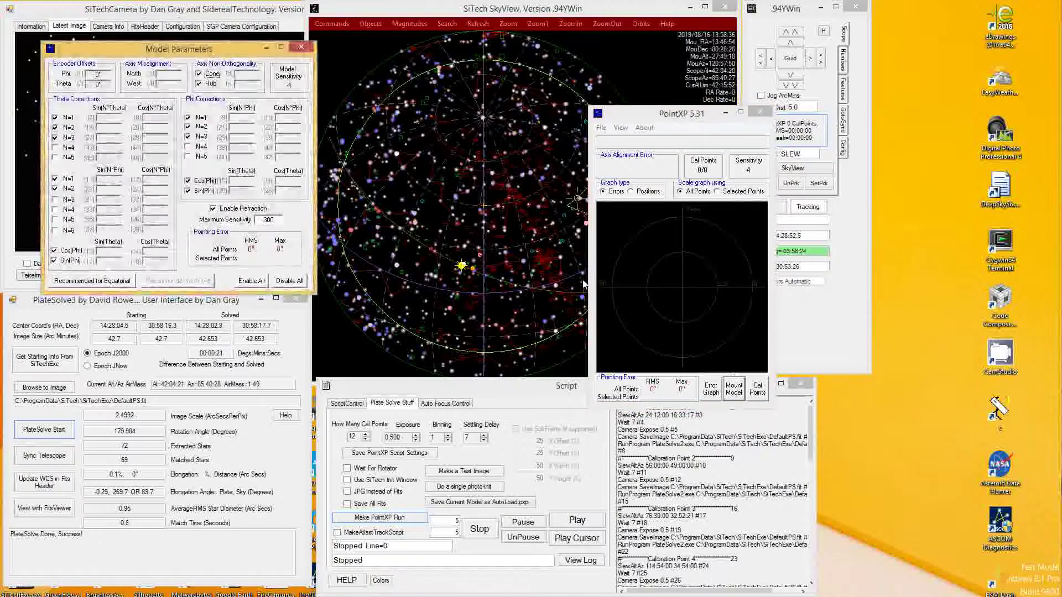
pyautogui.click(290, 281)
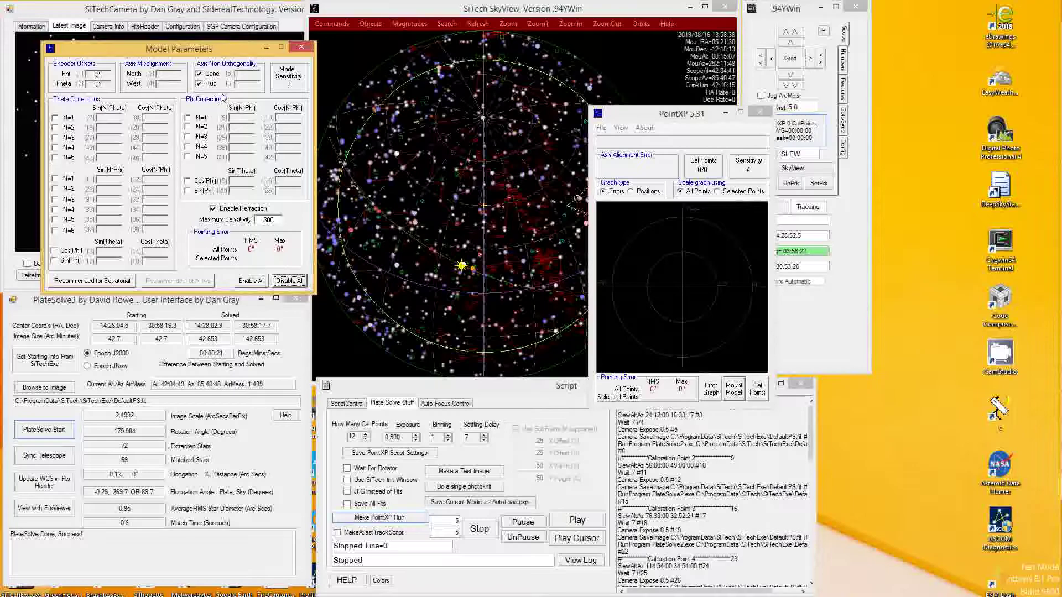
pyautogui.click(203, 83)
pyautogui.click(205, 74)
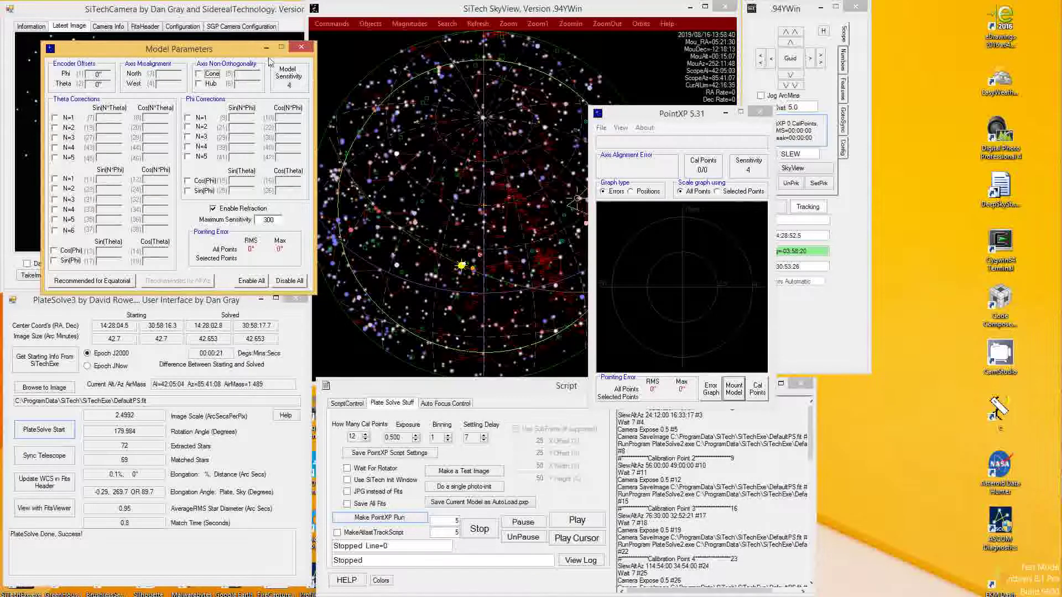
pyautogui.moveTo(233, 56); pyautogui.dragTo(259, 64)
pyautogui.click(328, 55)
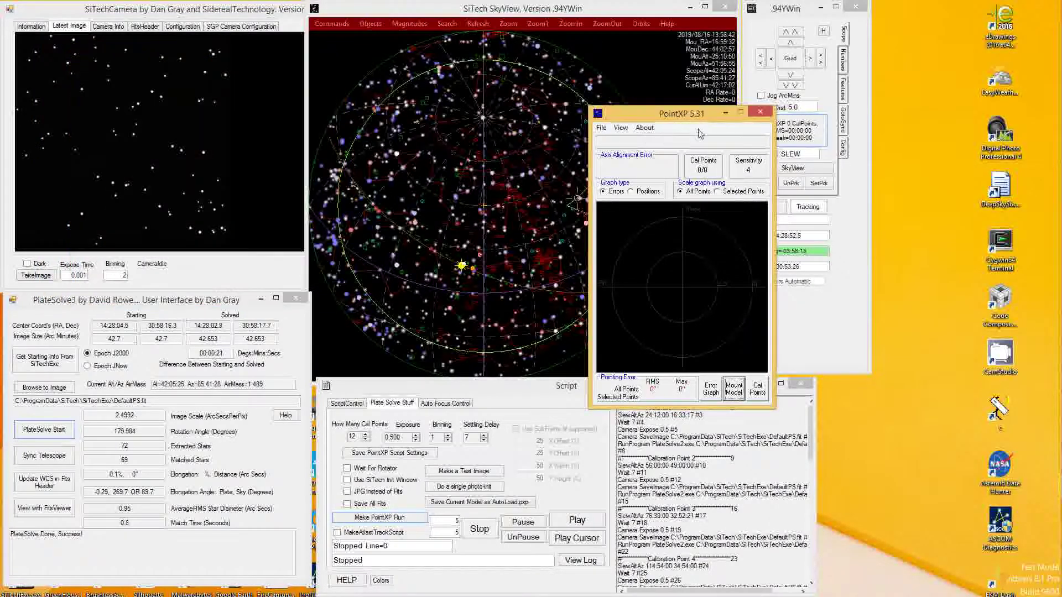
pyautogui.click(761, 114)
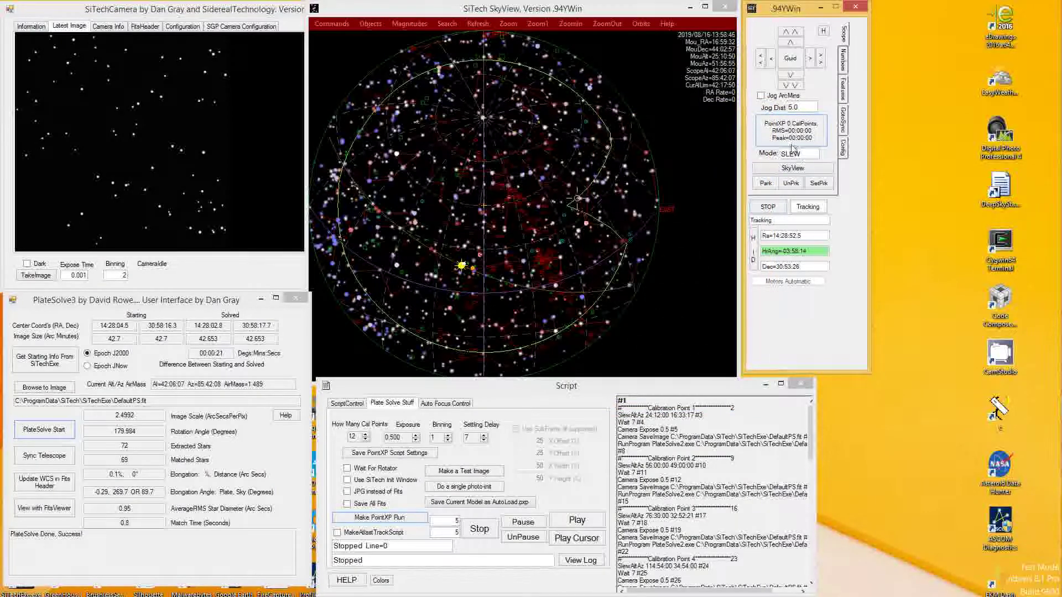
pyautogui.click(552, 391)
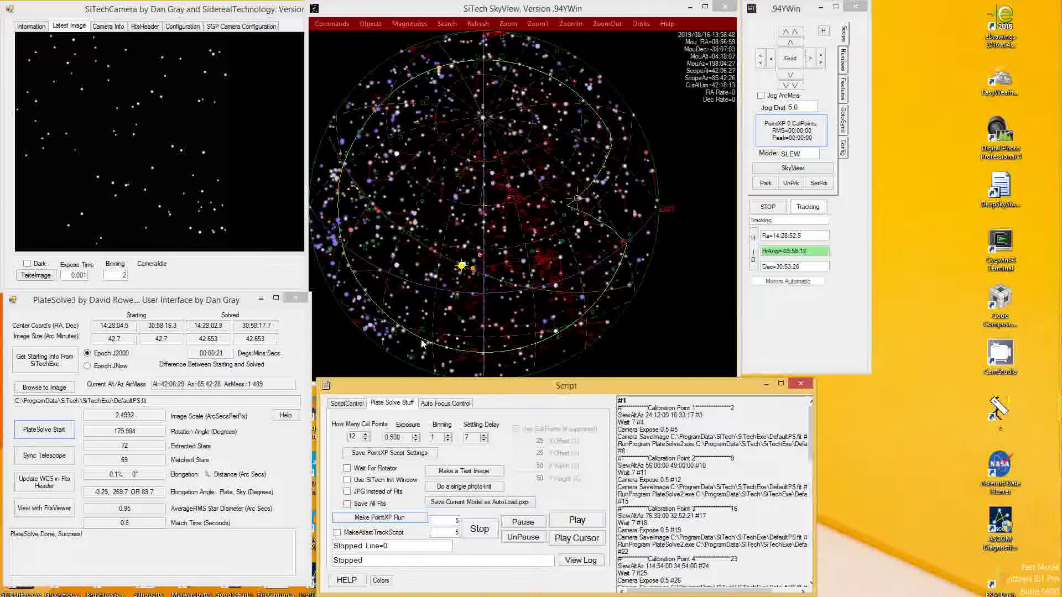
# Toggle the Future Calibration Points and Calibration Points layers in SkyView's Objects menu
pyautogui.click(371, 25)
pyautogui.click(370, 26)
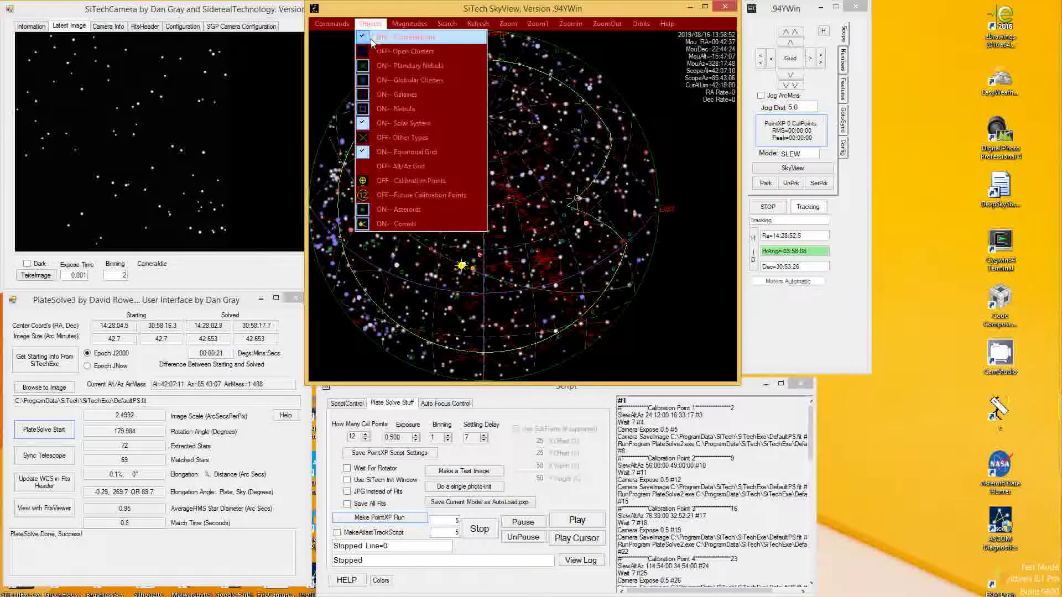
pyautogui.click(410, 197)
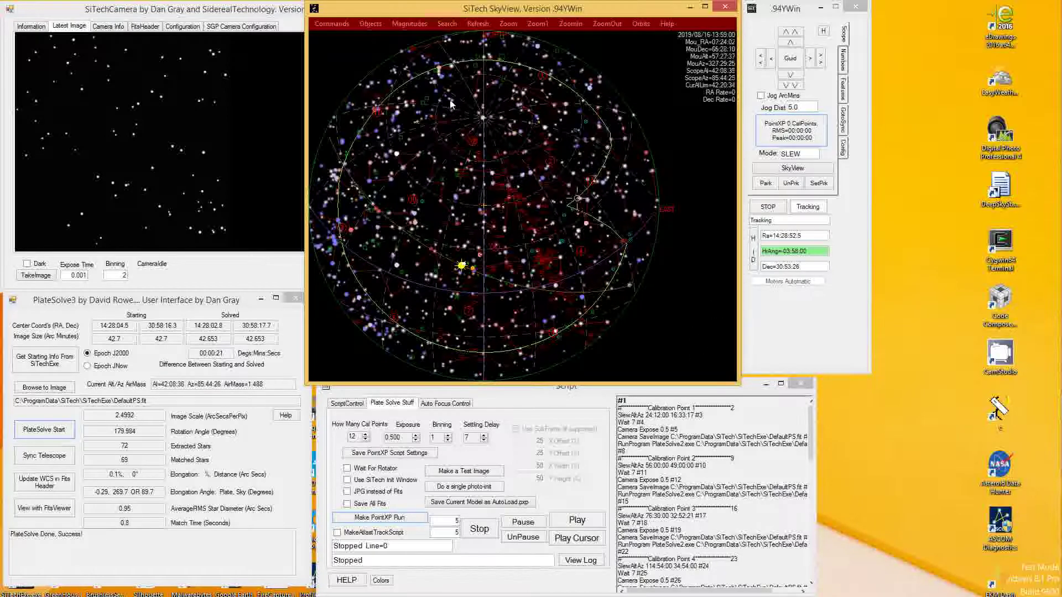
pyautogui.click(381, 27)
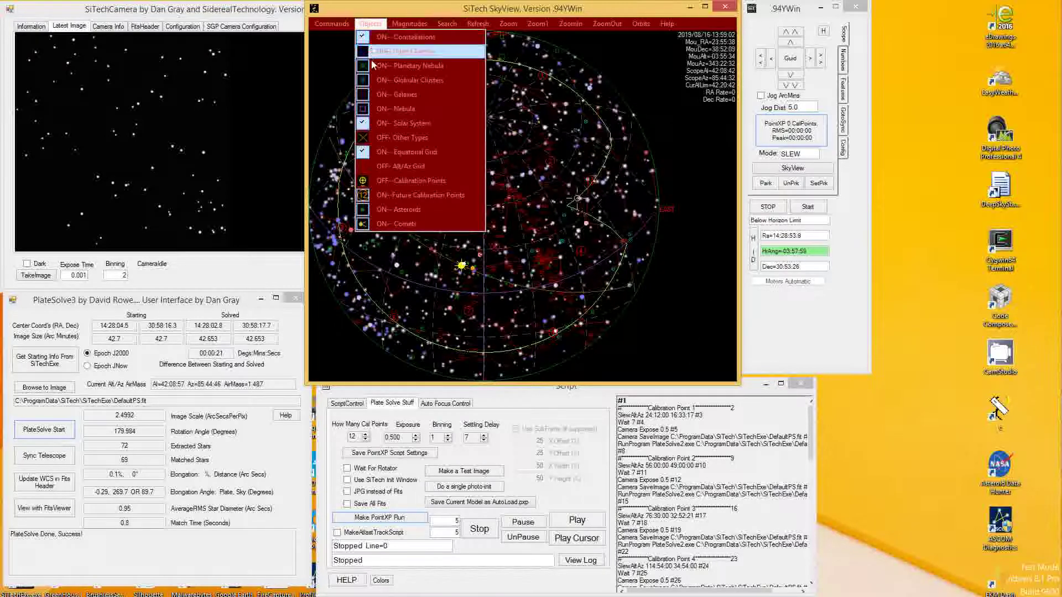
pyautogui.click(390, 181)
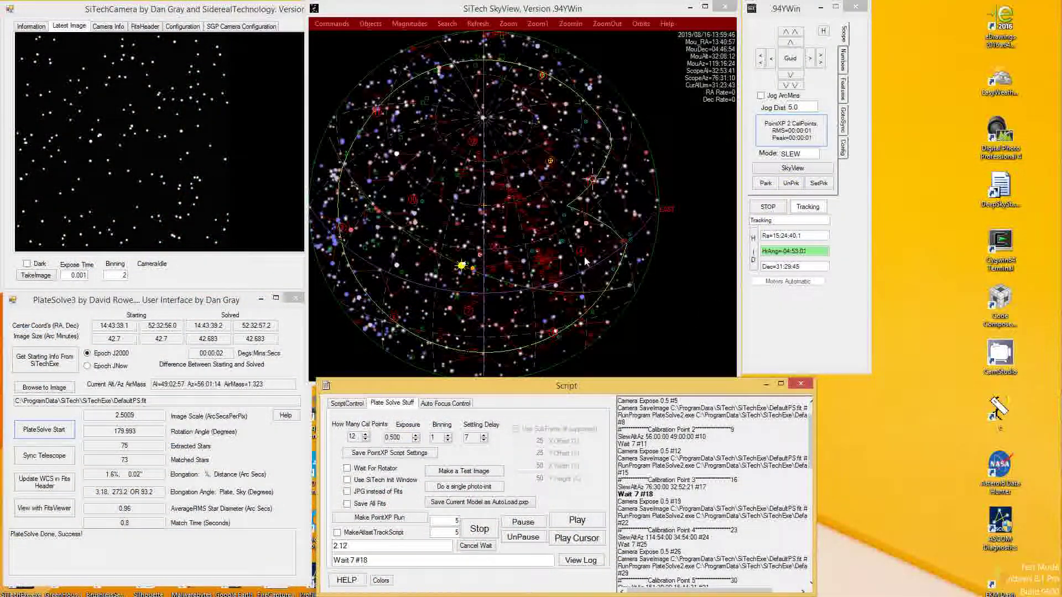
# Let the script slew, image and plate-solve points until PointXP holds 10 calibration points
pyautogui.moveTo(594, 184)
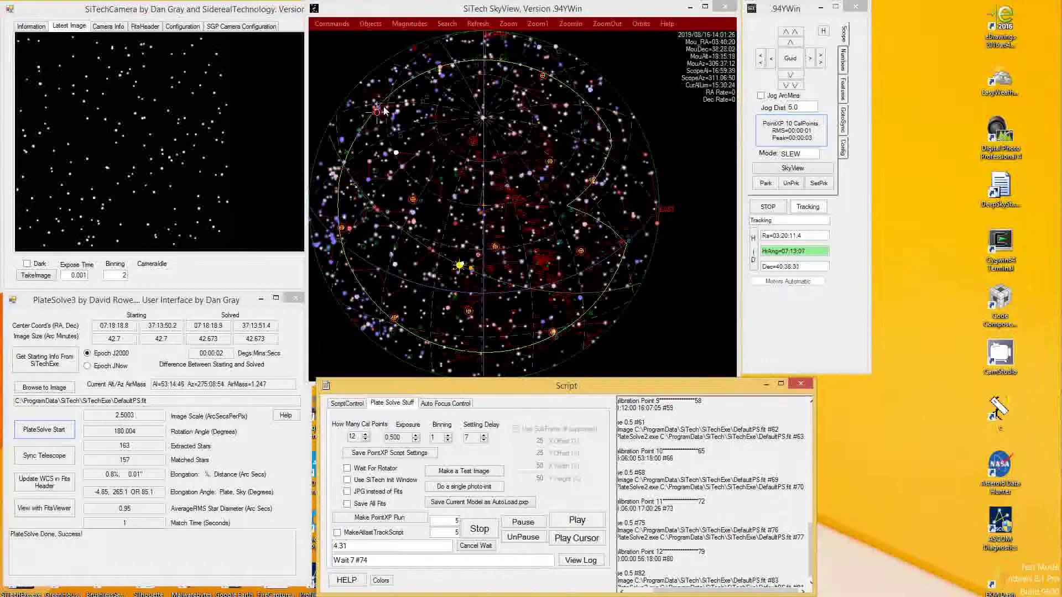
# Toggle SkyView's Calibration Points layer while the run completes with 12 points
pyautogui.click(372, 28)
pyautogui.click(373, 27)
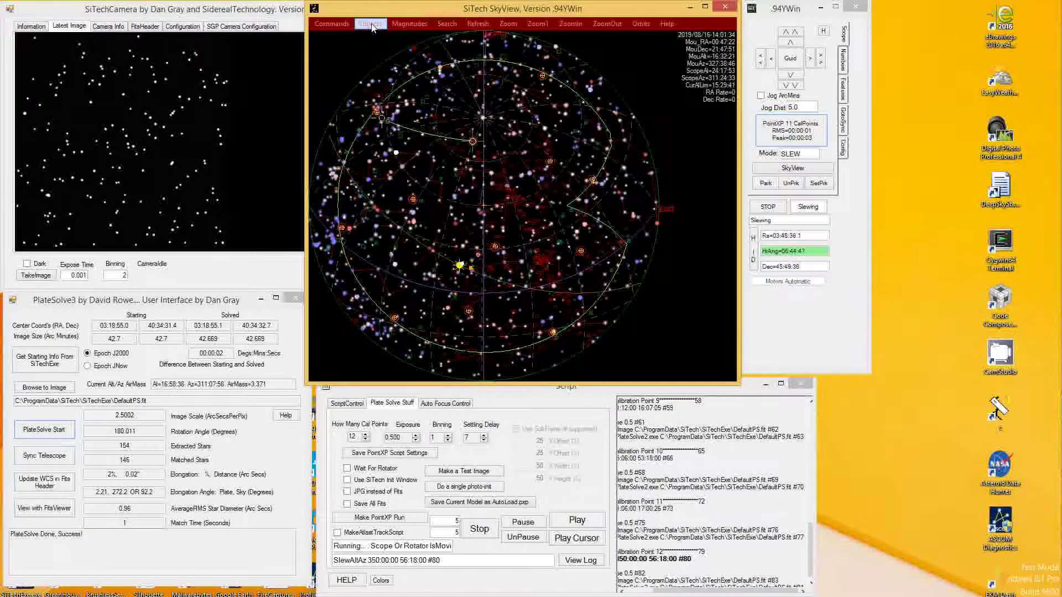
pyautogui.click(372, 25)
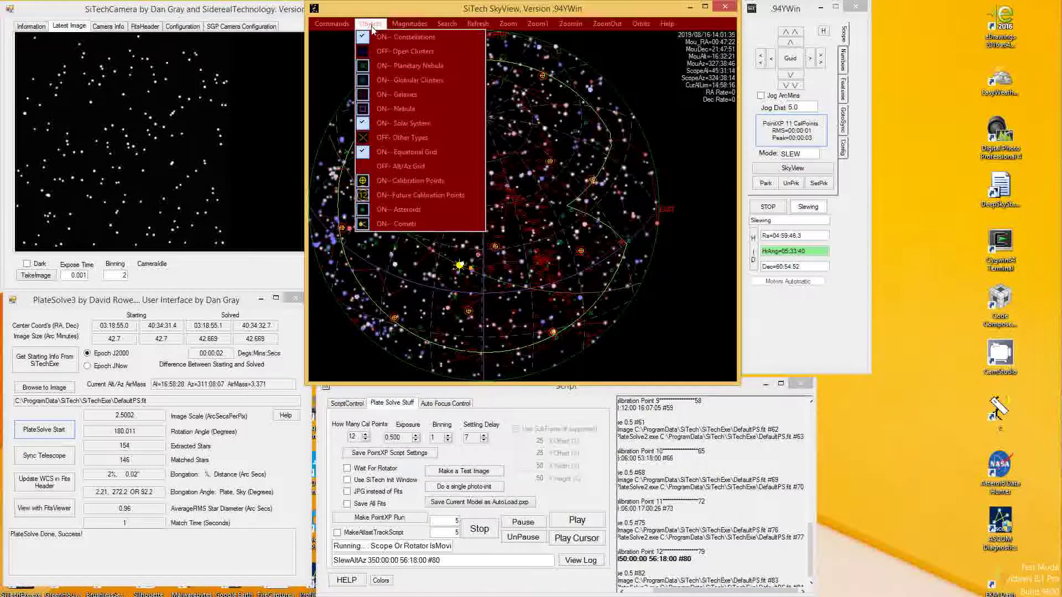
pyautogui.click(393, 196)
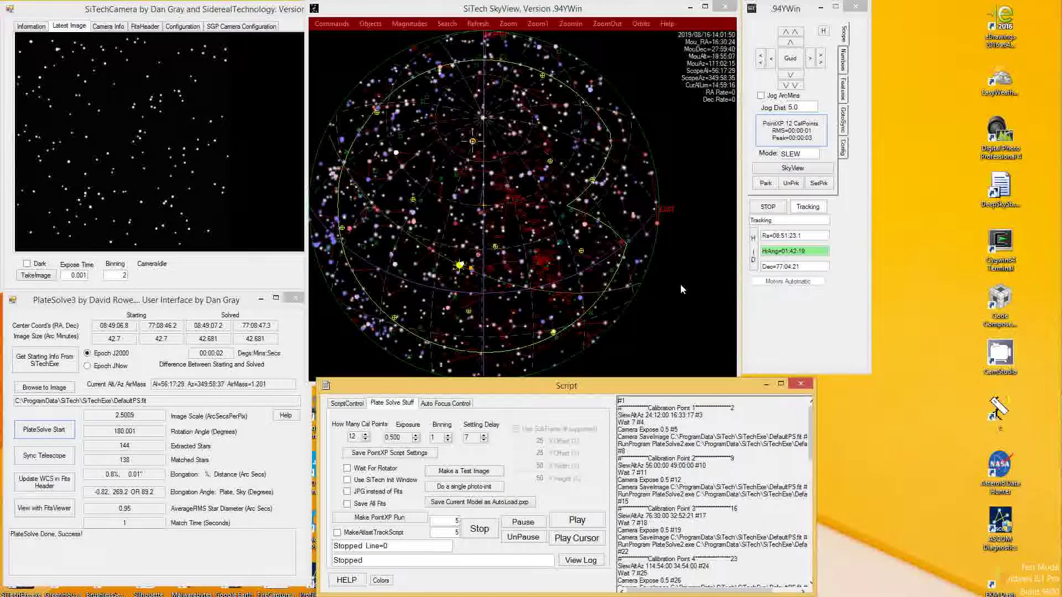
# Open the 12-point PointXP model and its Mount Model dialog, placing both over SkyView
pyautogui.click(782, 143)
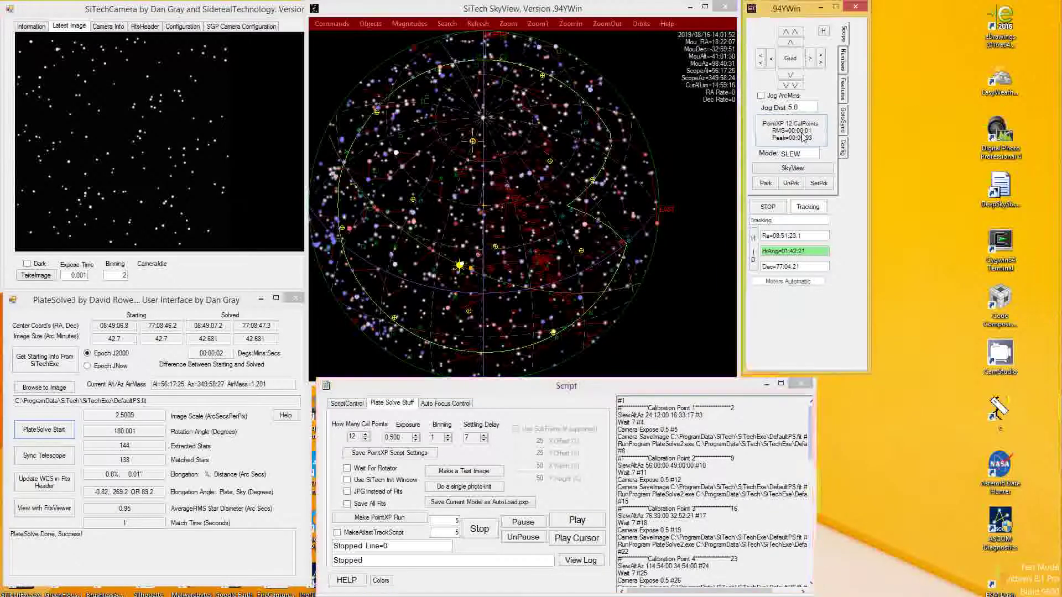
pyautogui.moveTo(220, 135); pyautogui.dragTo(598, 42)
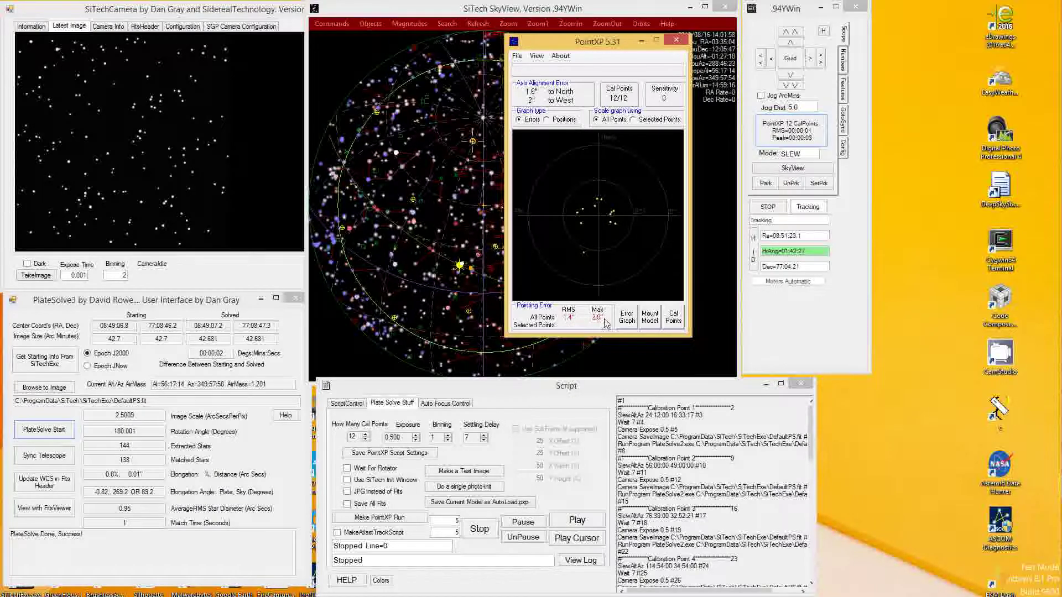
pyautogui.click(656, 320)
pyautogui.moveTo(291, 140); pyautogui.dragTo(392, 51)
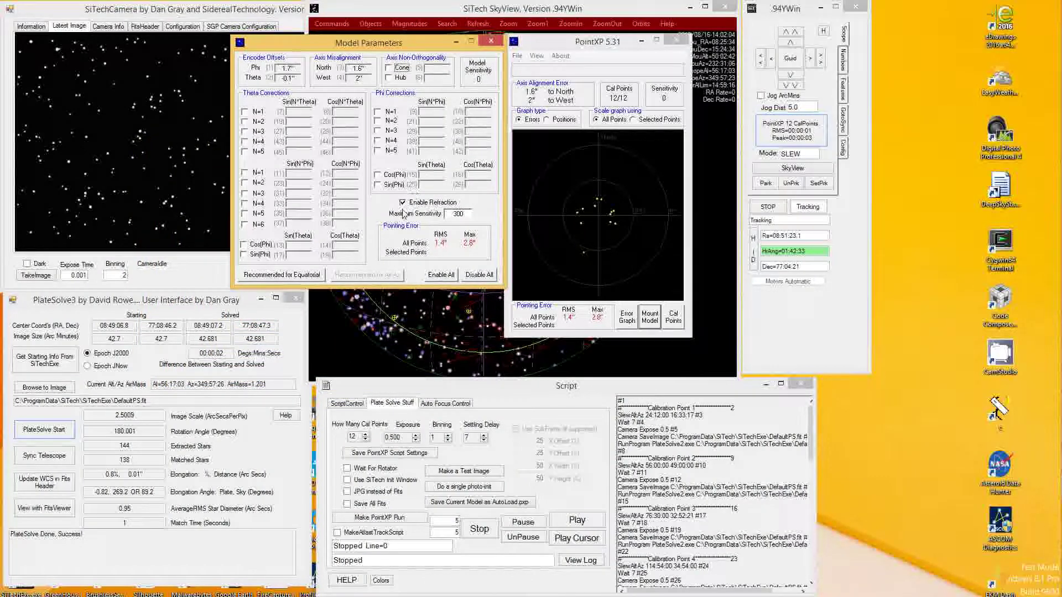
# Add Hub and Phi N=1 corrections, briefly excluding and restoring one point, reaching 1" RMS
pyautogui.click(389, 78)
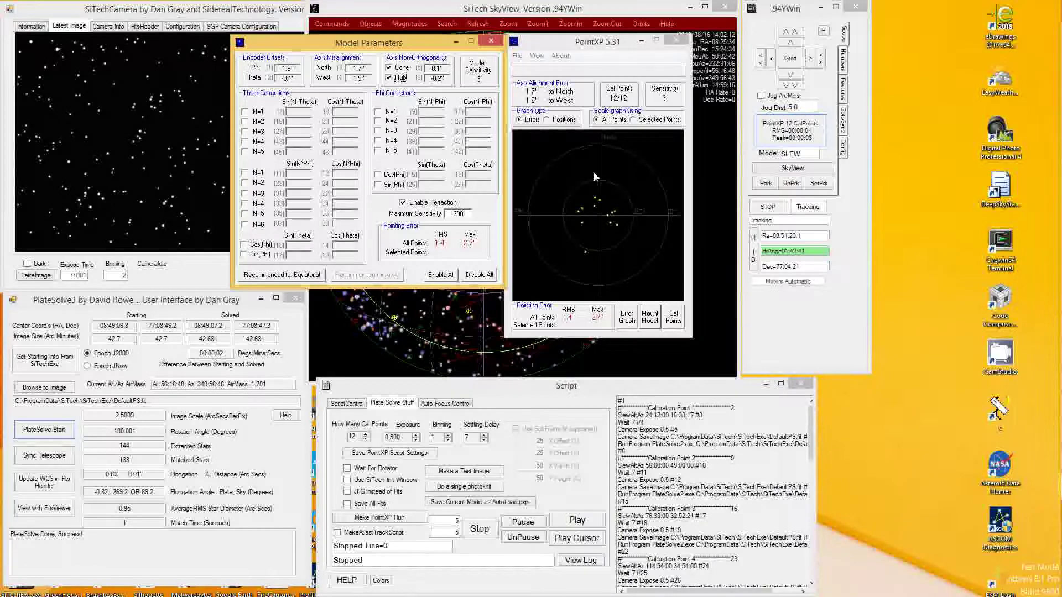
pyautogui.click(586, 252)
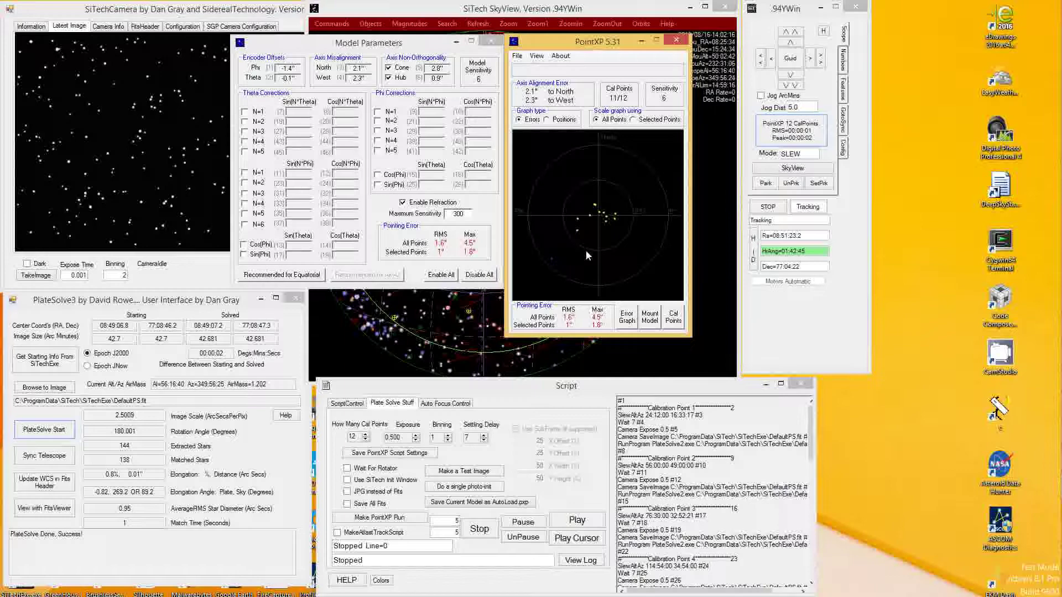
pyautogui.click(549, 258)
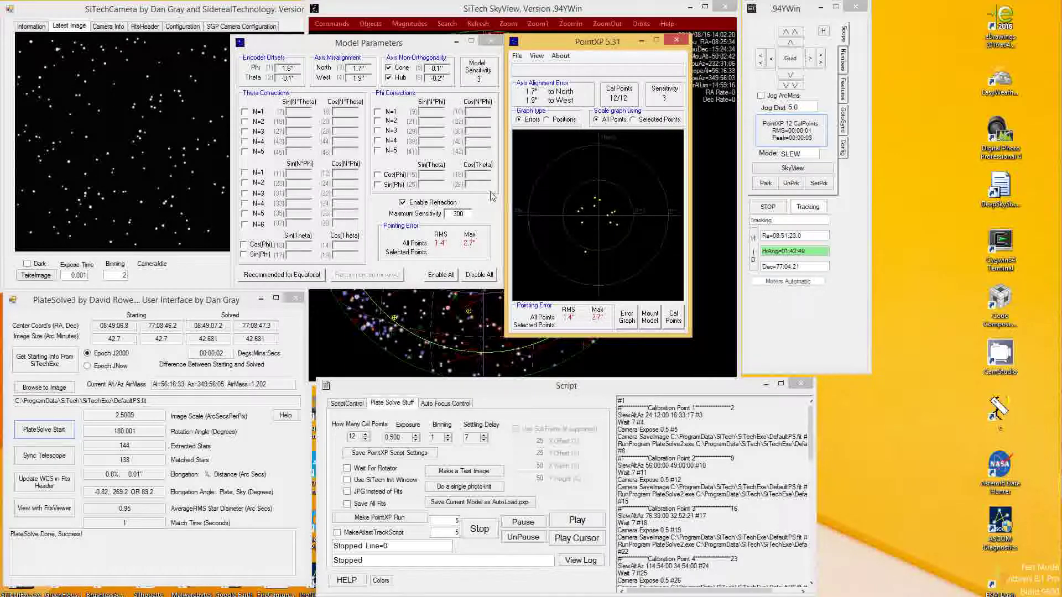
pyautogui.click(377, 112)
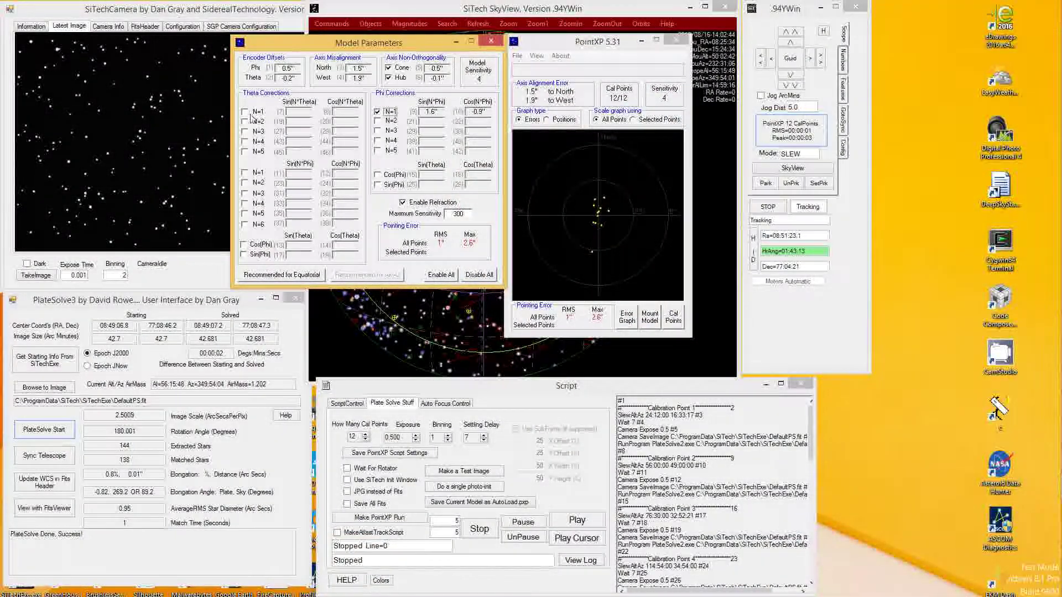
# Try Theta N=1 and recommended equatorial terms, then disable them, keeping only cone and hub (1.4" RMS)
pyautogui.click(246, 113)
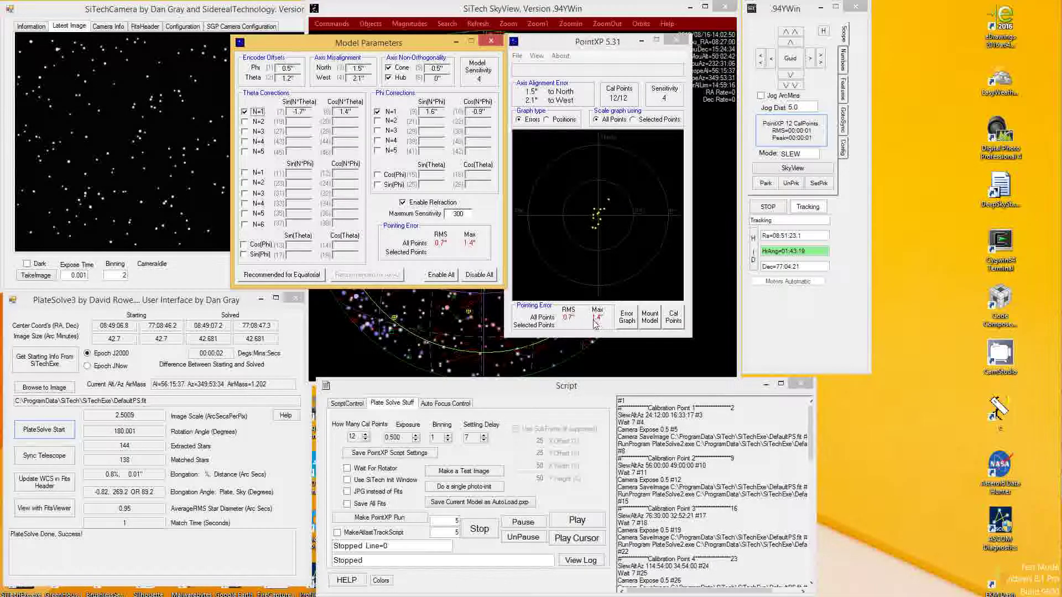
pyautogui.click(285, 279)
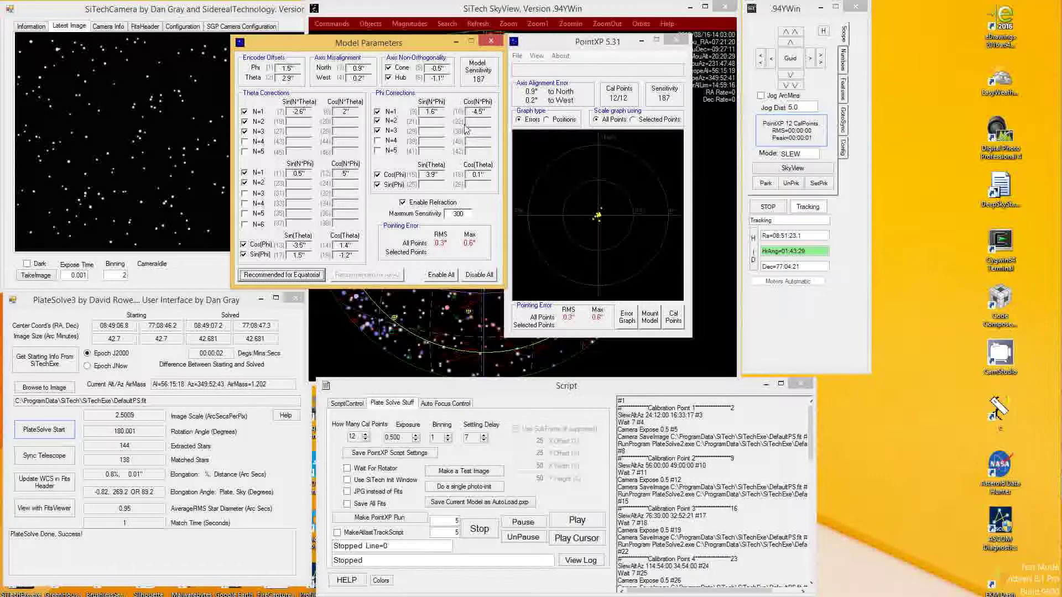
pyautogui.click(477, 277)
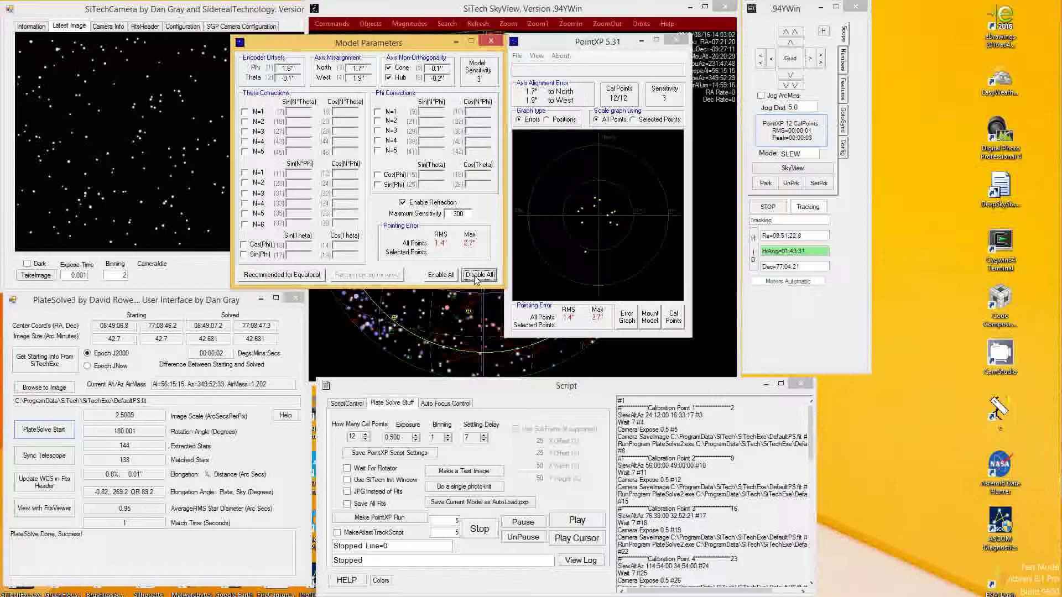
pyautogui.click(450, 276)
pyautogui.click(491, 42)
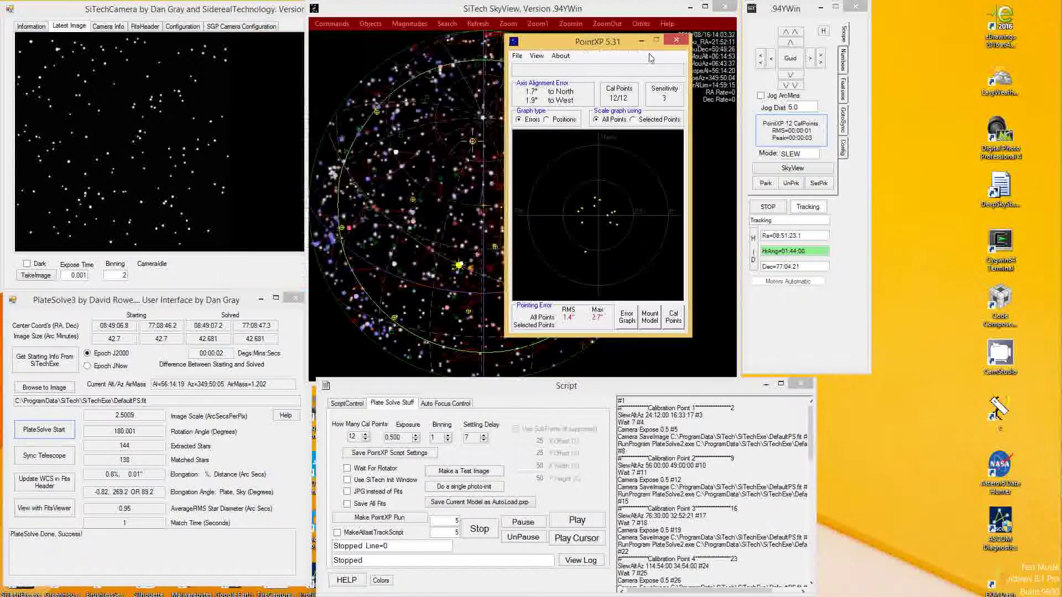
# Close PointXP and change the sky chart's Objects display toggles
pyautogui.click(676, 39)
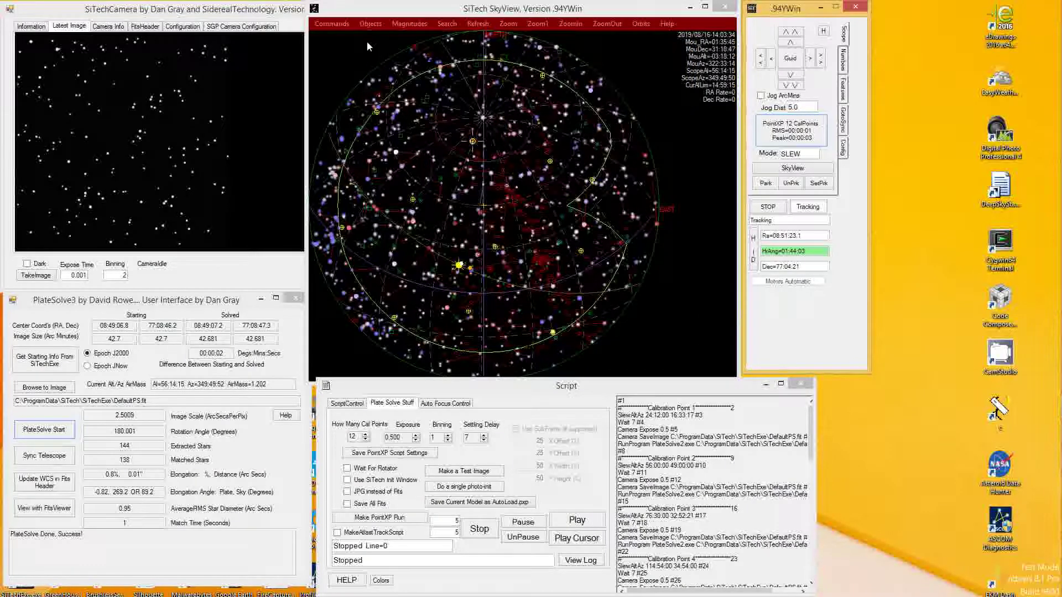
pyautogui.click(369, 25)
pyautogui.click(370, 25)
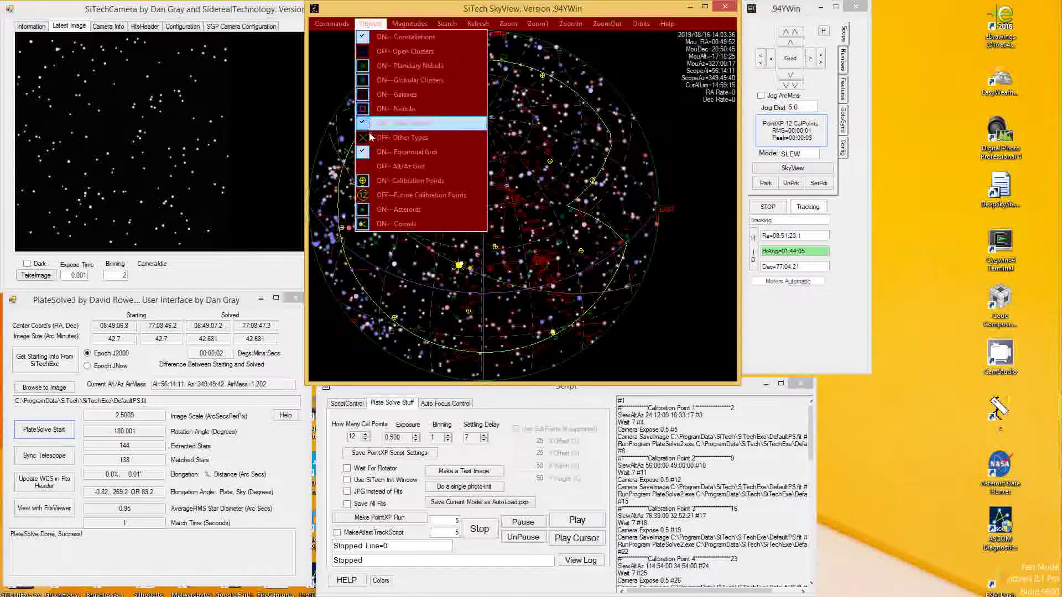
pyautogui.click(390, 187)
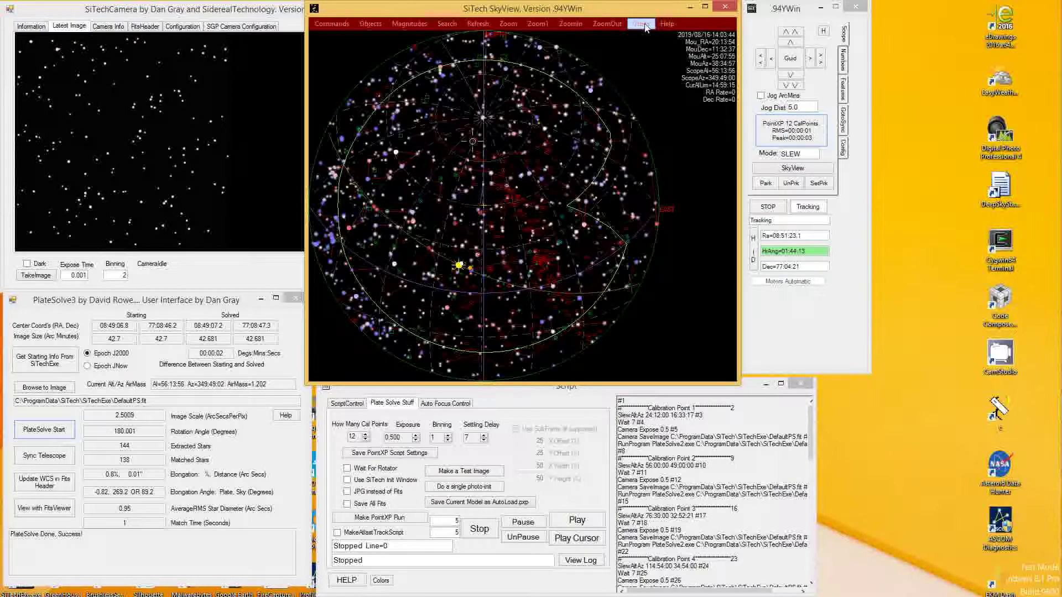
# Download the latest comet data (Soft00Cmt.txt) via Orbits > Download Comets from Internet
pyautogui.click(642, 24)
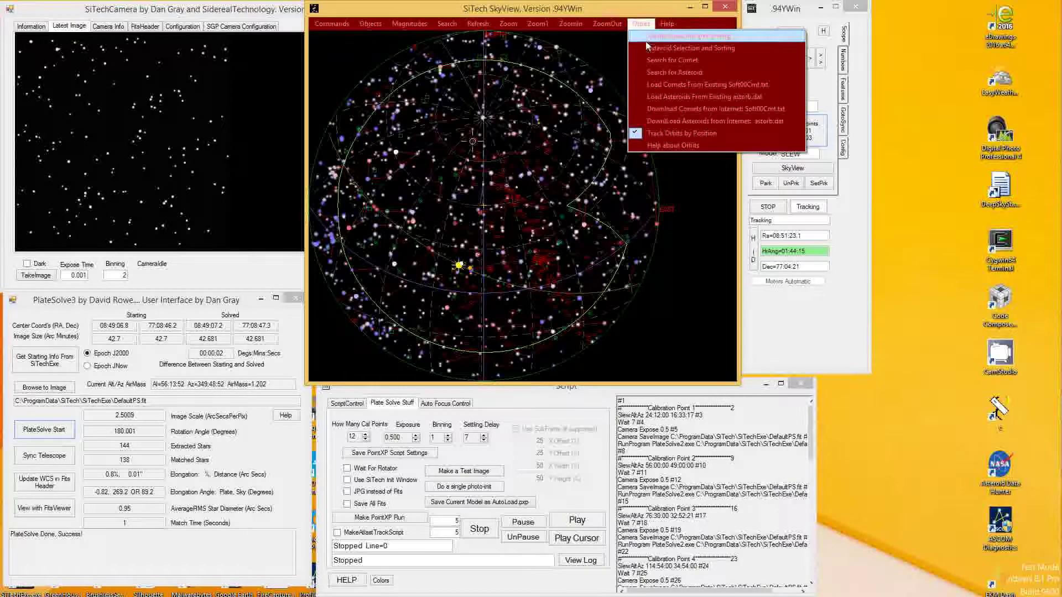
pyautogui.click(674, 114)
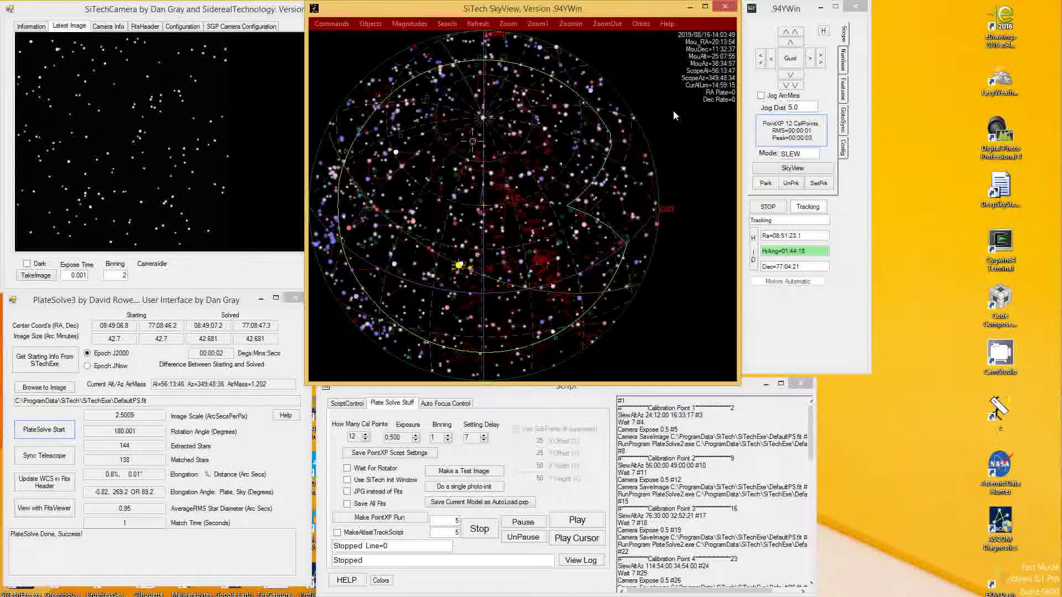
pyautogui.click(640, 25)
pyautogui.click(624, 15)
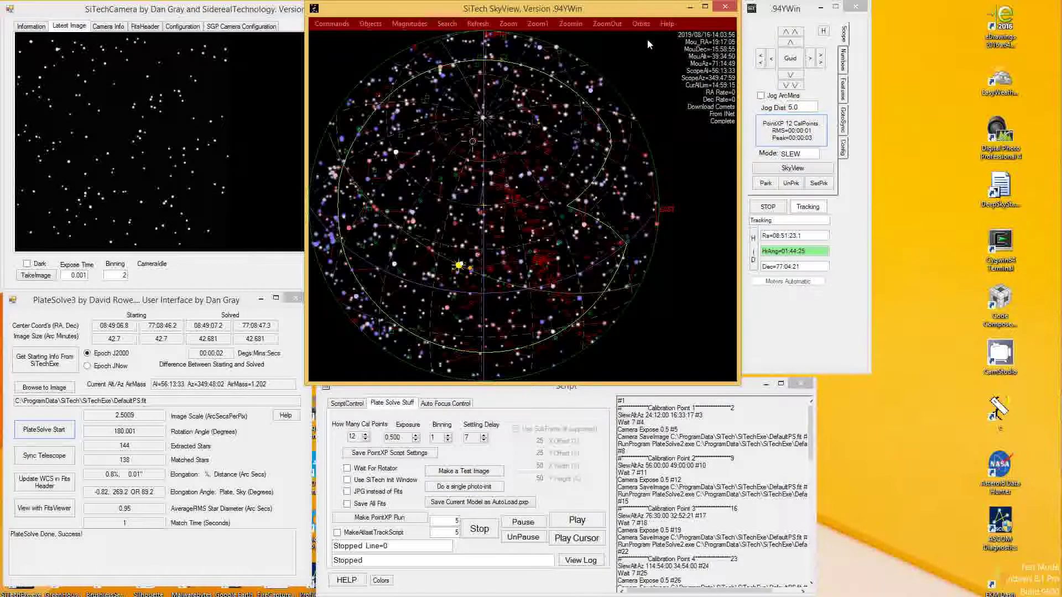
pyautogui.click(641, 24)
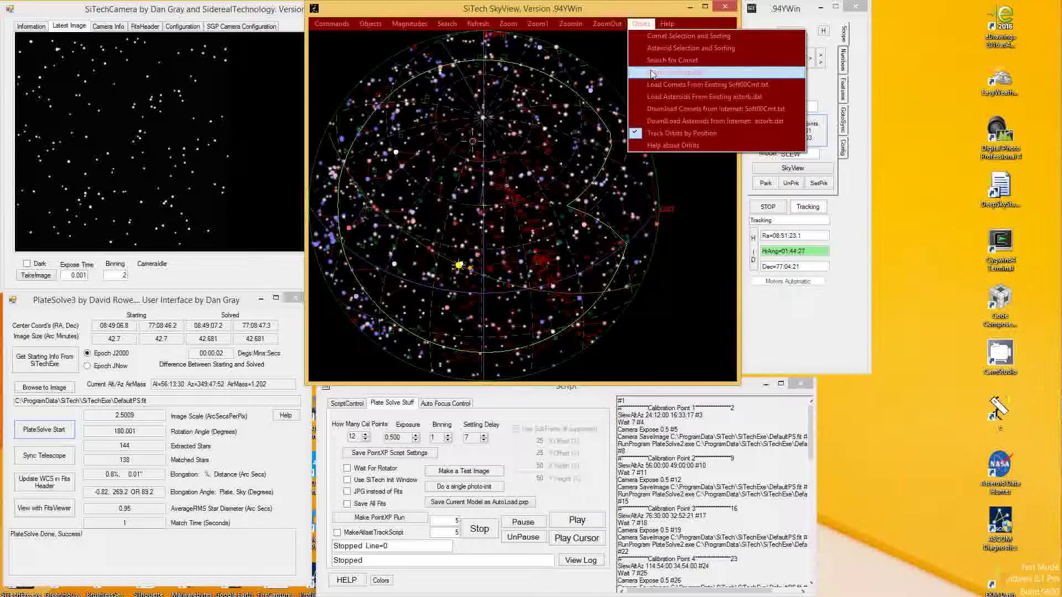
pyautogui.click(660, 85)
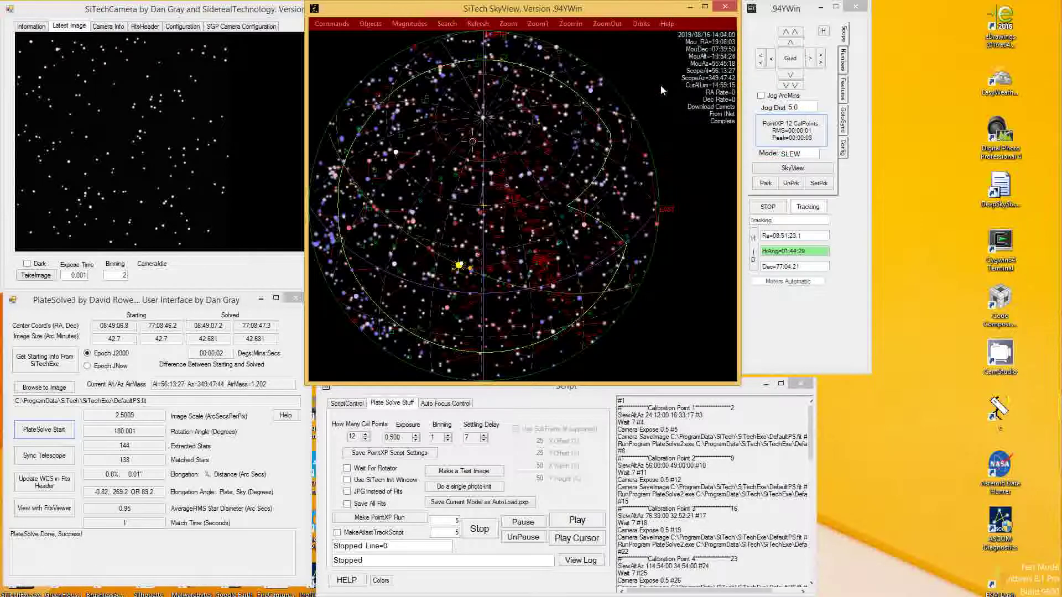
pyautogui.click(640, 24)
# Sort the 1029 comets by Mag then Motion and choose C/2019 J2 (Palomar) MPEC 2019-JC3
pyautogui.click(668, 36)
pyautogui.moveTo(354, 41); pyautogui.dragTo(630, 105)
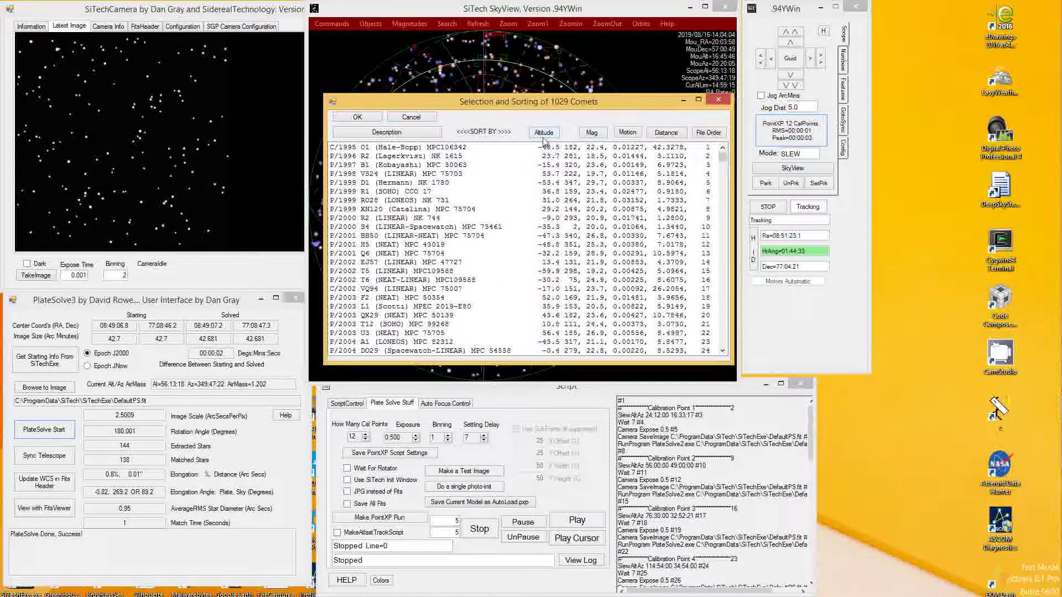
pyautogui.click(593, 134)
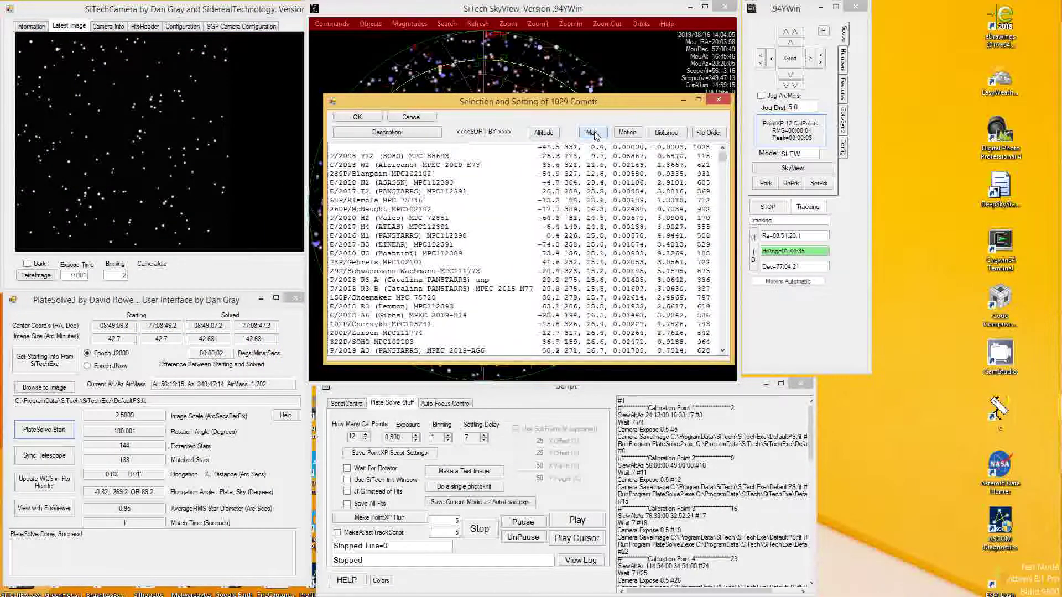
pyautogui.click(629, 133)
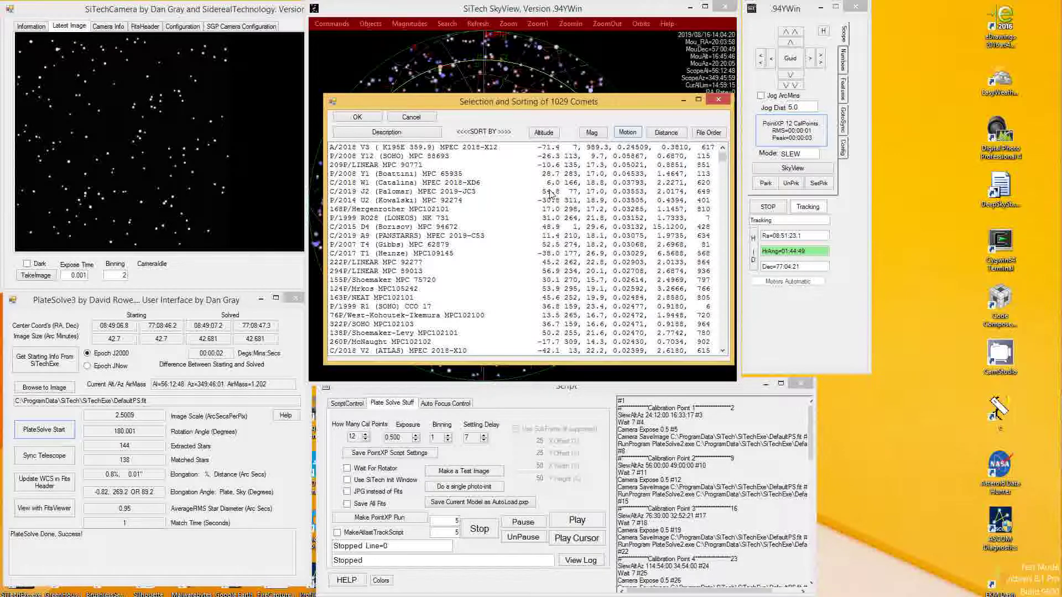
pyautogui.click(458, 194)
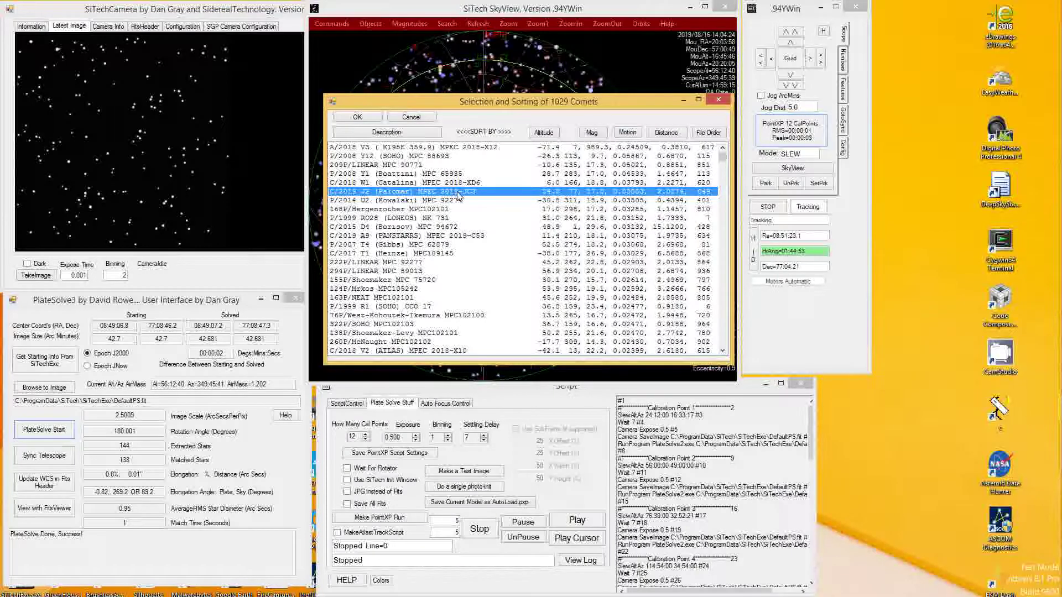
pyautogui.doubleClick(457, 191)
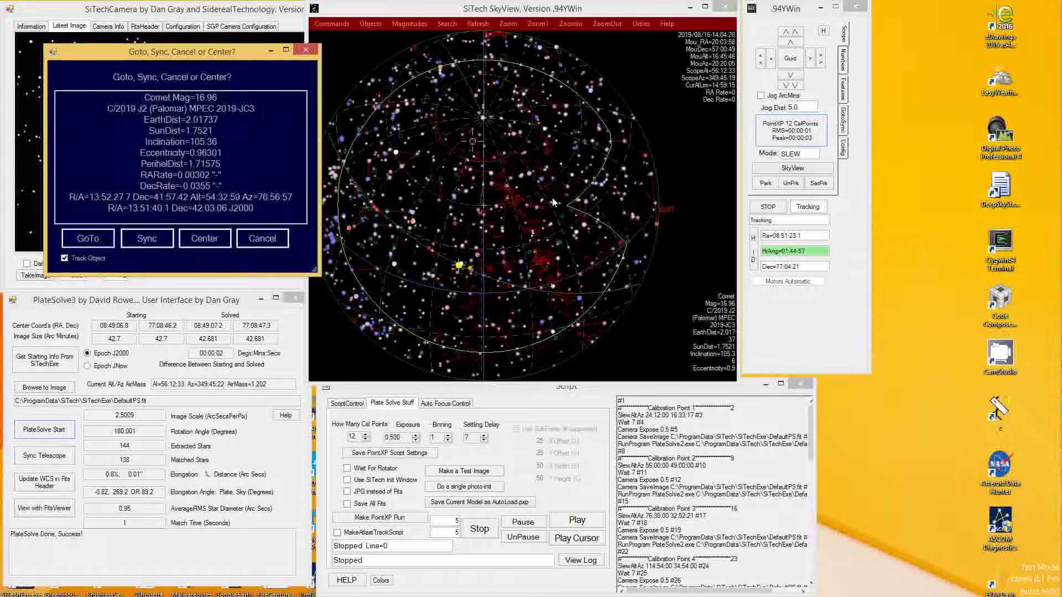
# Slew to comet C/2019 J2 and set the Comet Mag Limit to 18
pyautogui.click(104, 235)
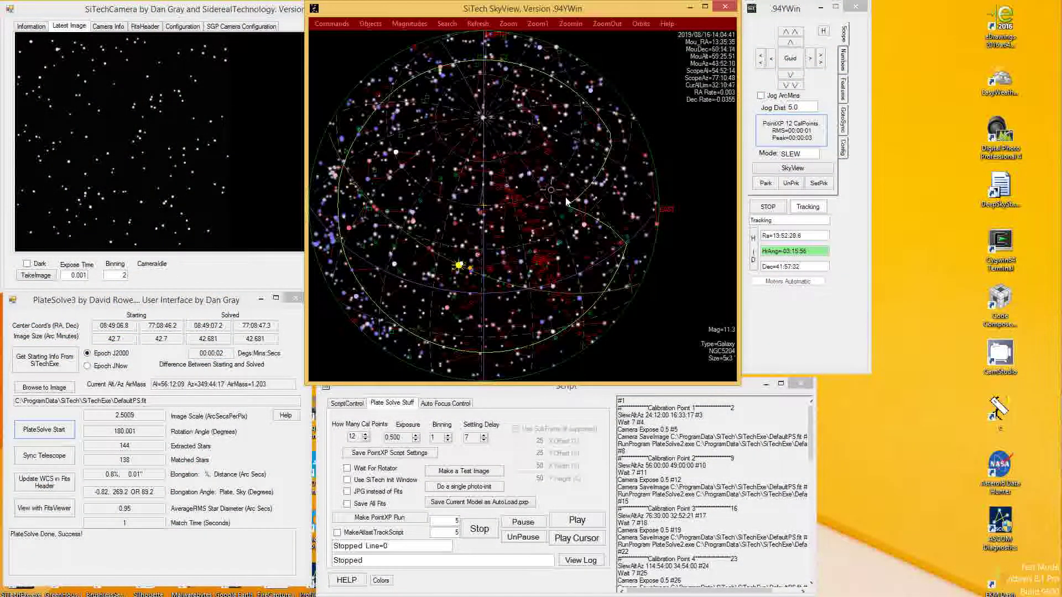
pyautogui.scroll(3, 567, 203)
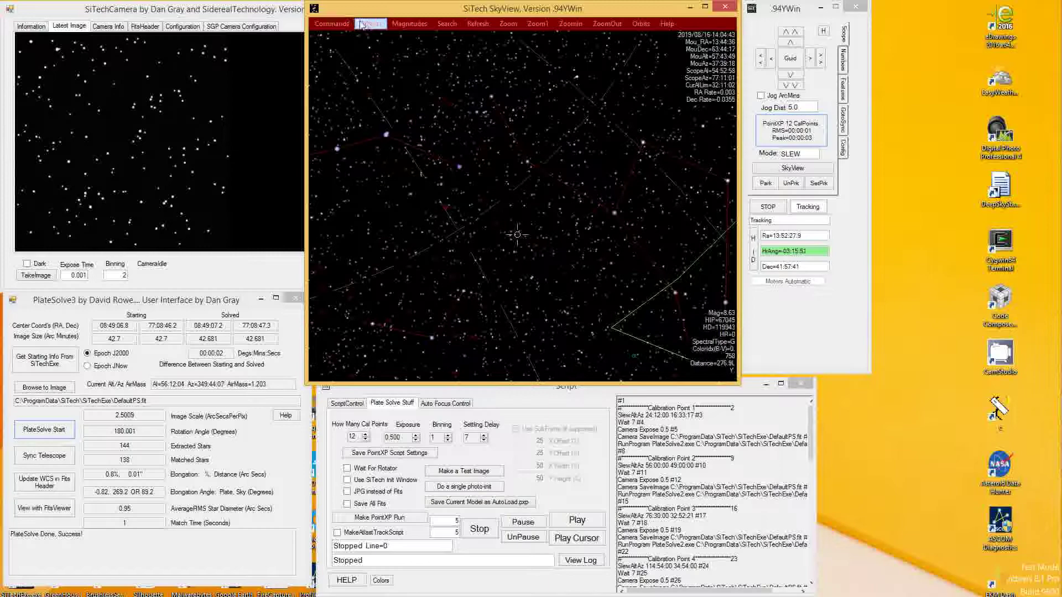
pyautogui.click(409, 24)
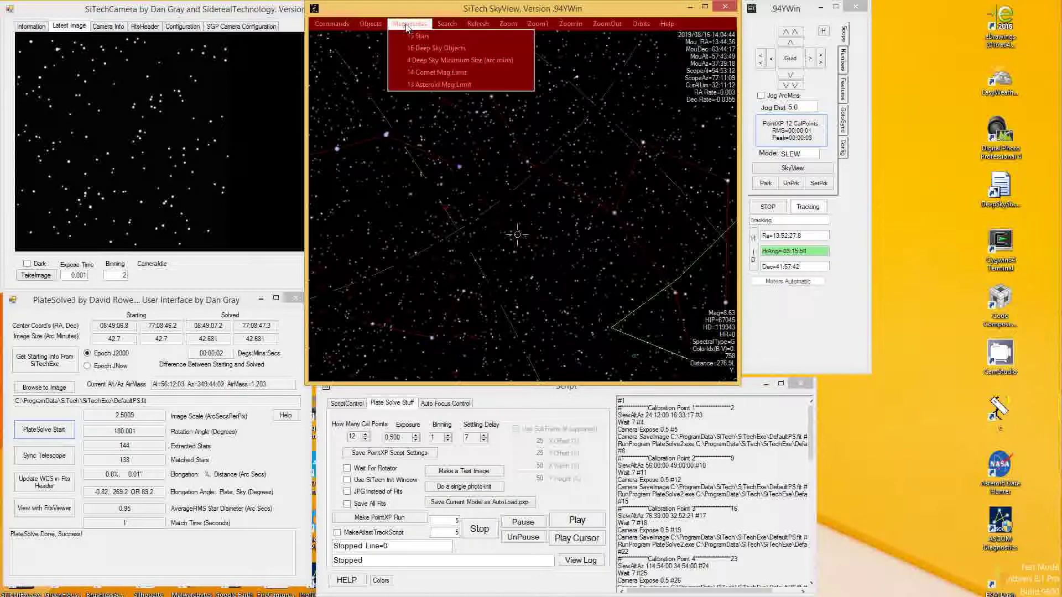
pyautogui.click(421, 72)
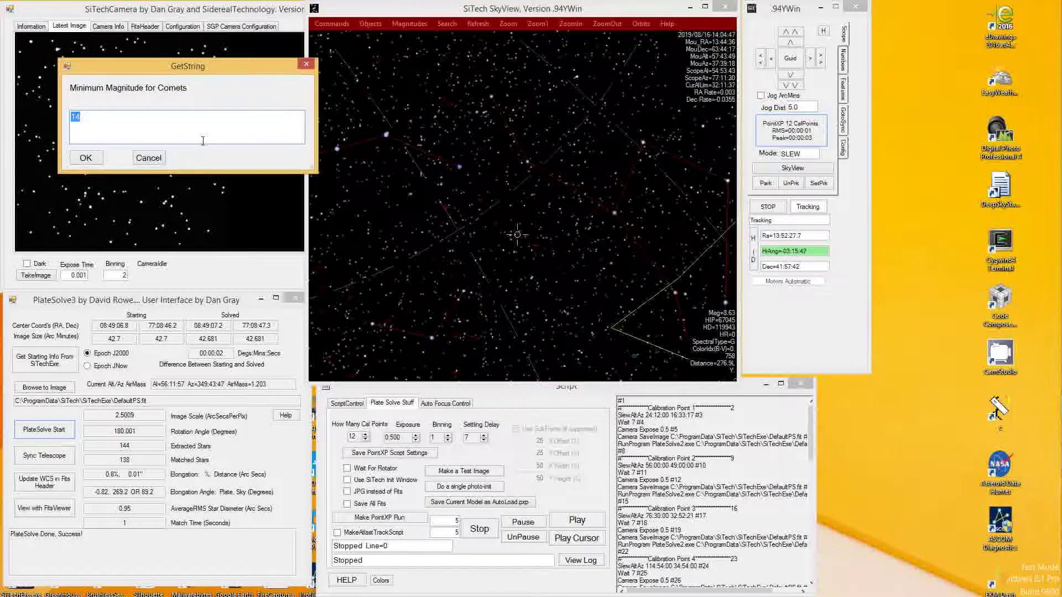
pyautogui.write('1')
pyautogui.click(95, 159)
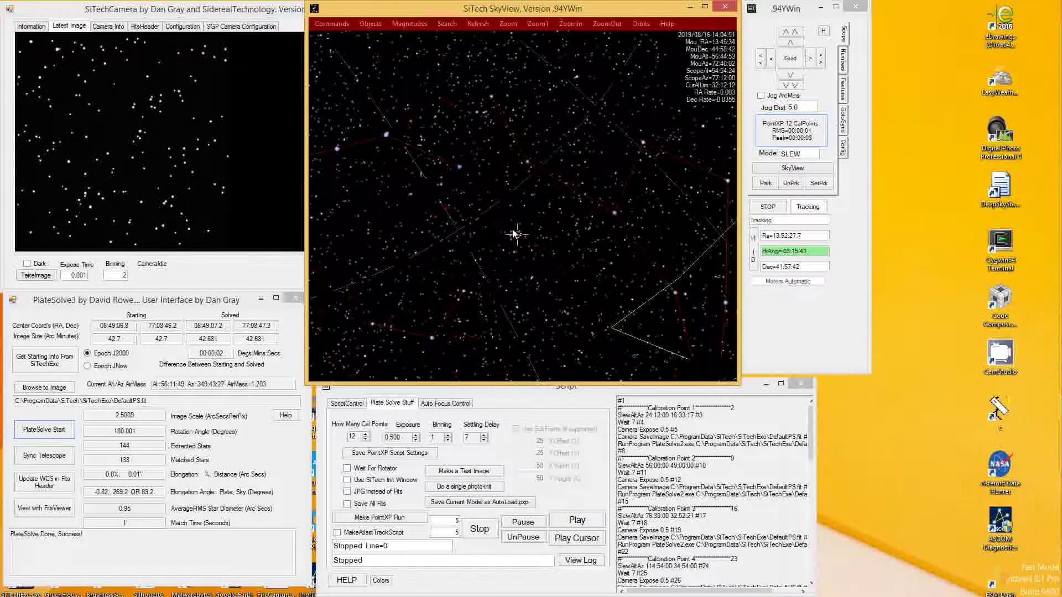
# Pick C/2019 J2 on the chart, GoTo it again, and zoom out with Zoom1
pyautogui.click(578, 243)
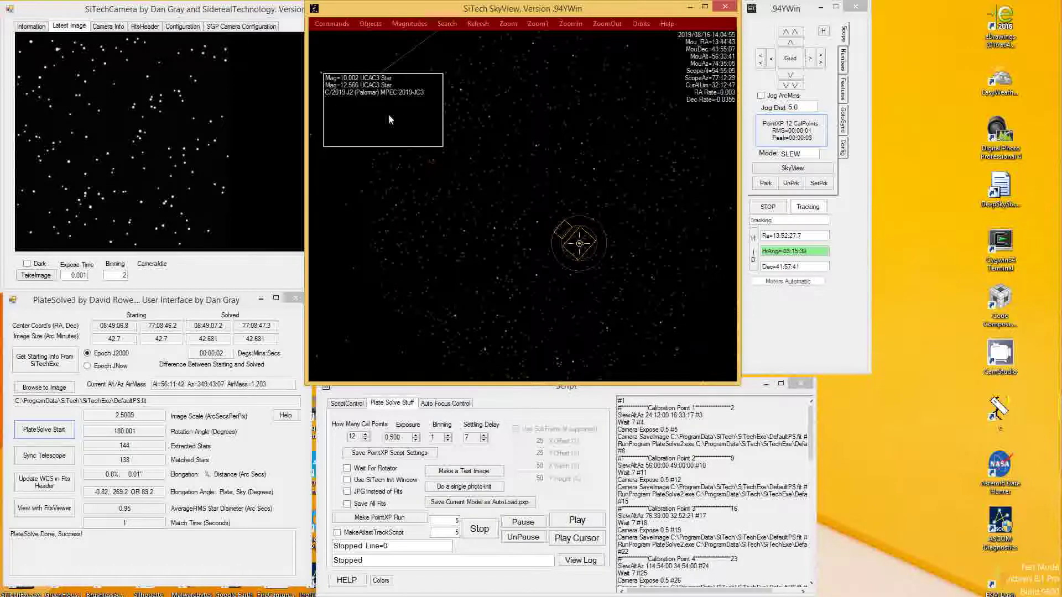
pyautogui.click(352, 83)
pyautogui.press('Escape')
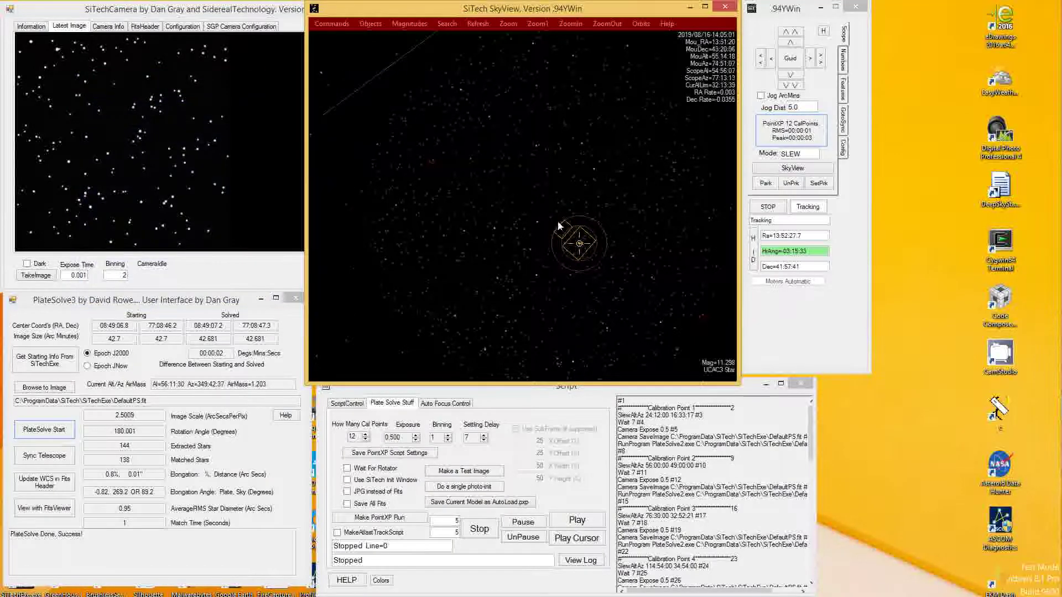
pyautogui.click(563, 242)
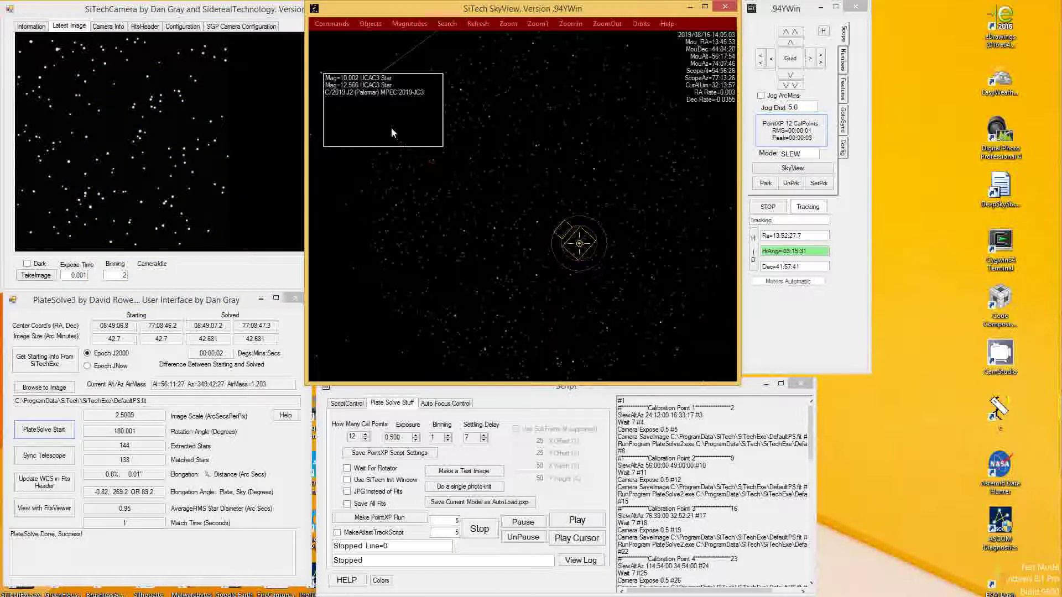
pyautogui.click(354, 93)
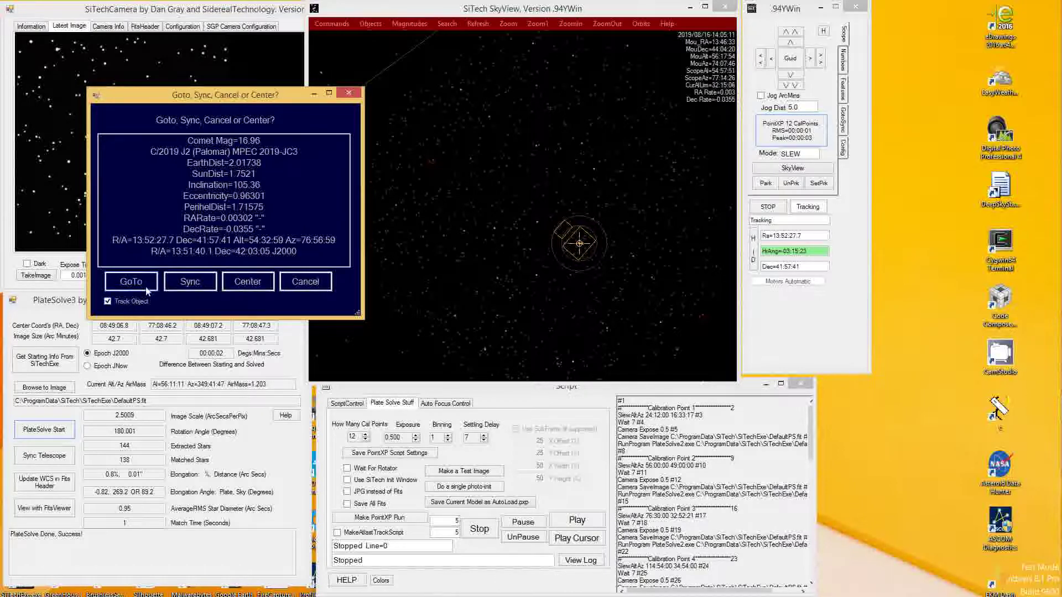
pyautogui.click(348, 93)
pyautogui.click(536, 29)
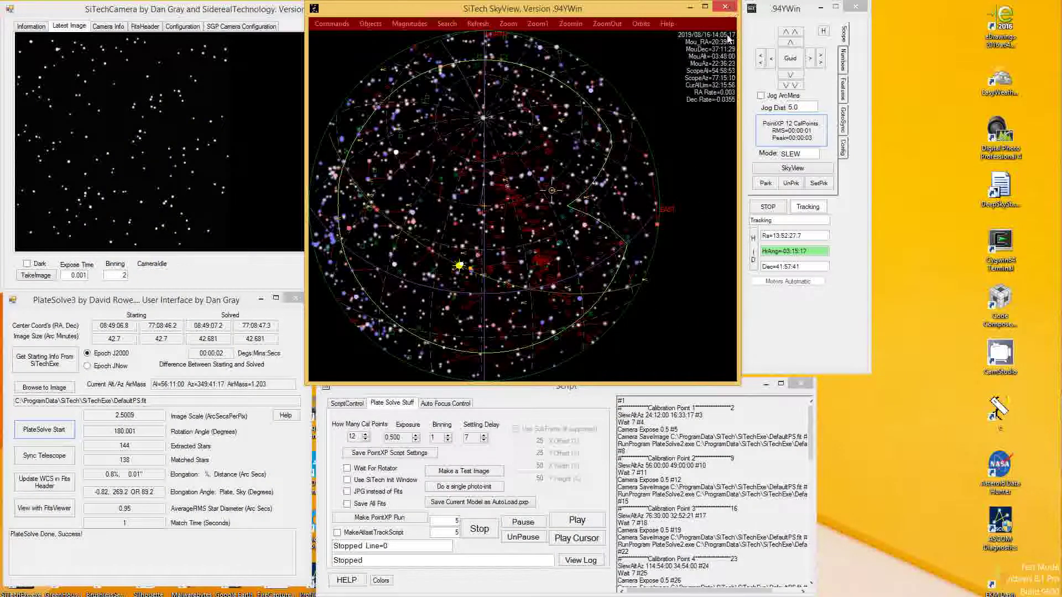
pyautogui.click(281, 12)
# Minimise the camera window and close the plate solving and script windows
pyautogui.moveTo(280, 12); pyautogui.dragTo(273, 22)
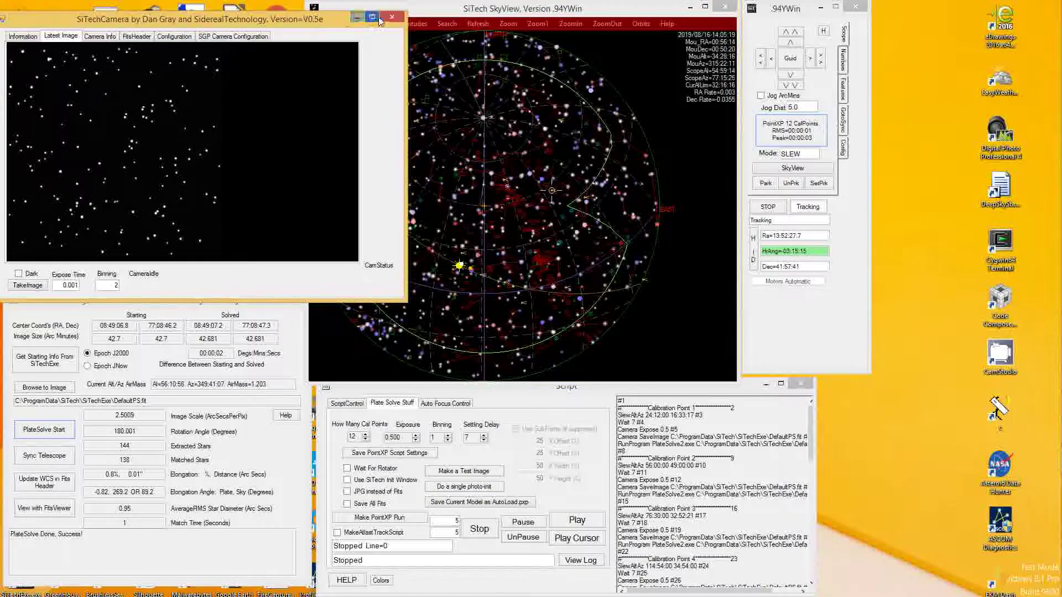
pyautogui.click(379, 21)
pyautogui.click(296, 299)
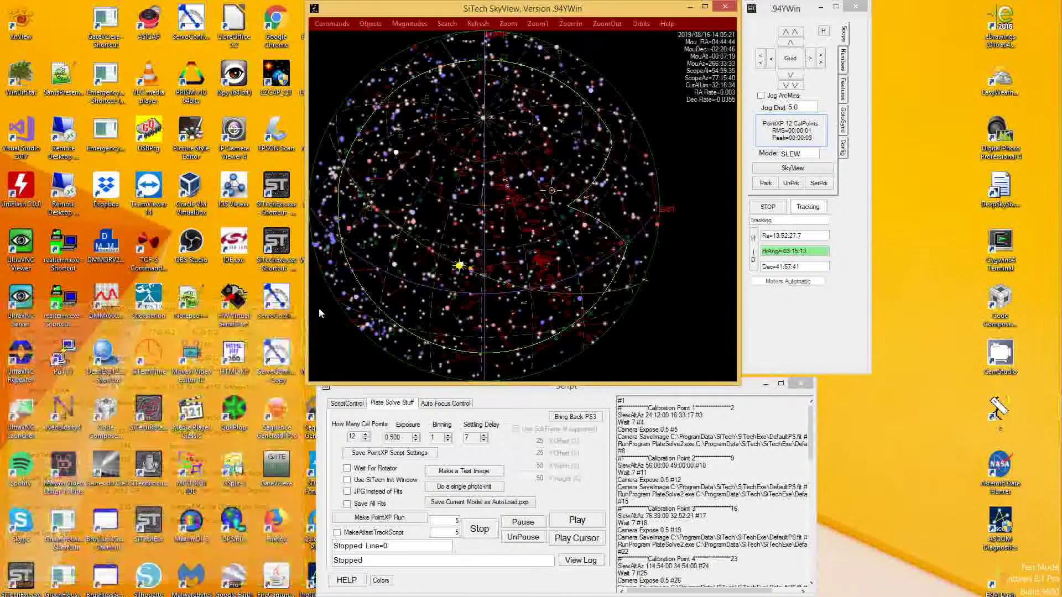
pyautogui.click(801, 385)
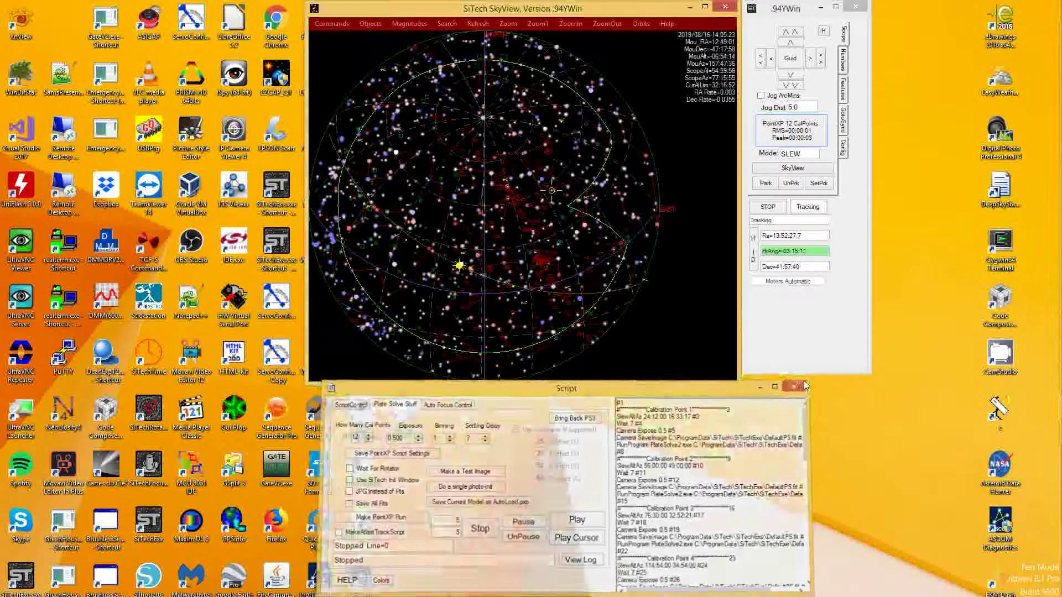
# Open SatTrack from the Features tab and download Low Earth Orbit TLEs into SatTLEsLEO.txt
pyautogui.click(845, 92)
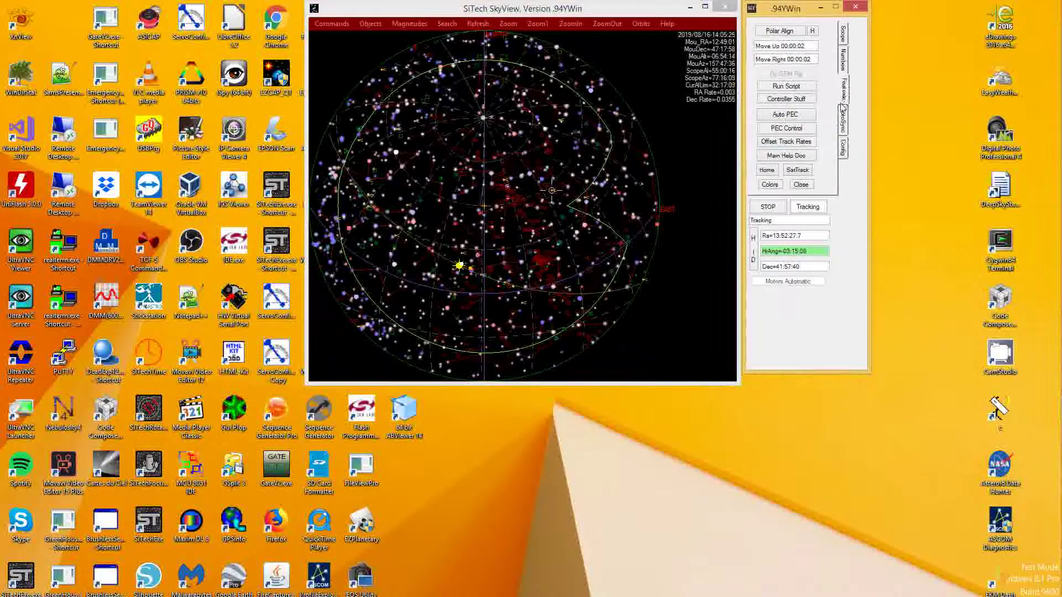
pyautogui.click(805, 172)
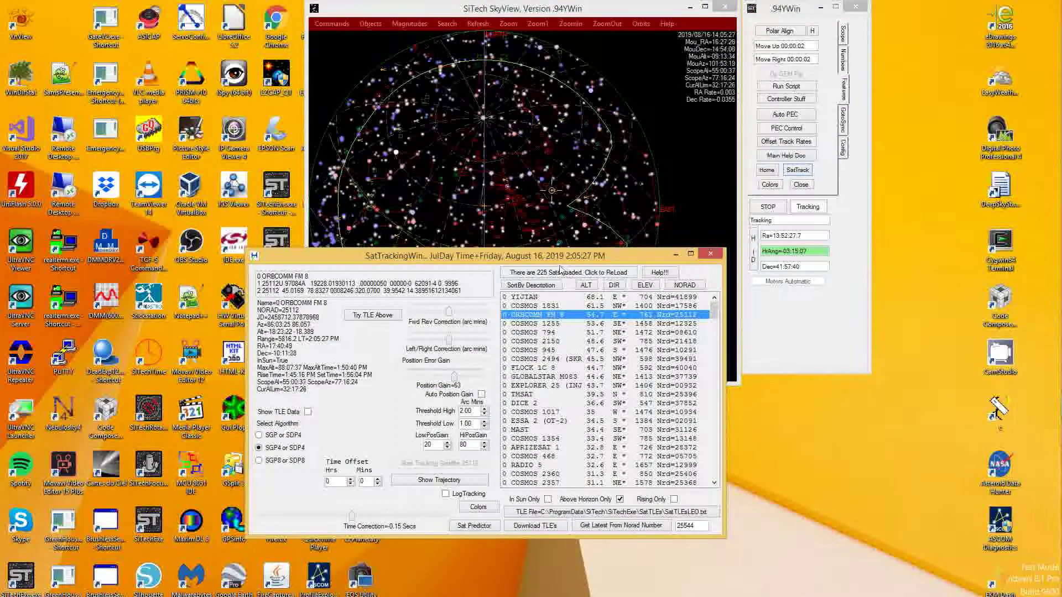
pyautogui.moveTo(554, 256); pyautogui.dragTo(305, 298)
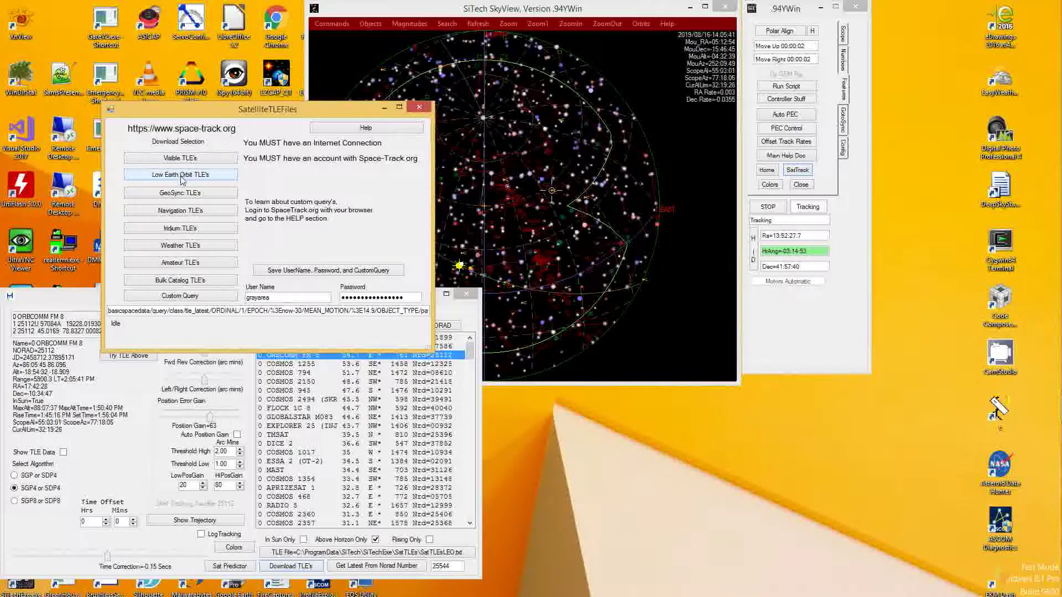
pyautogui.click(183, 177)
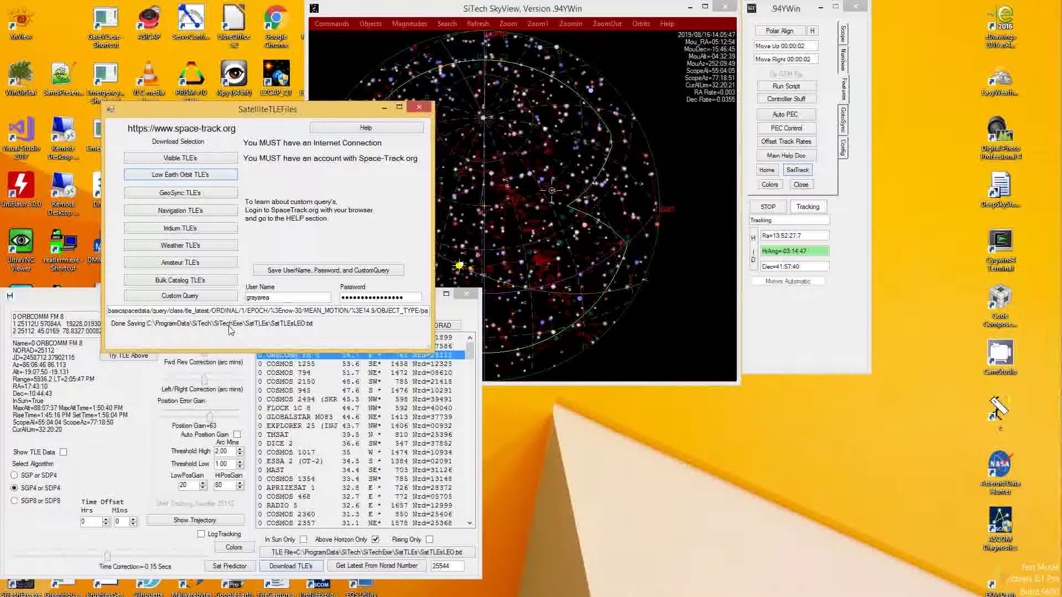
pyautogui.click(420, 107)
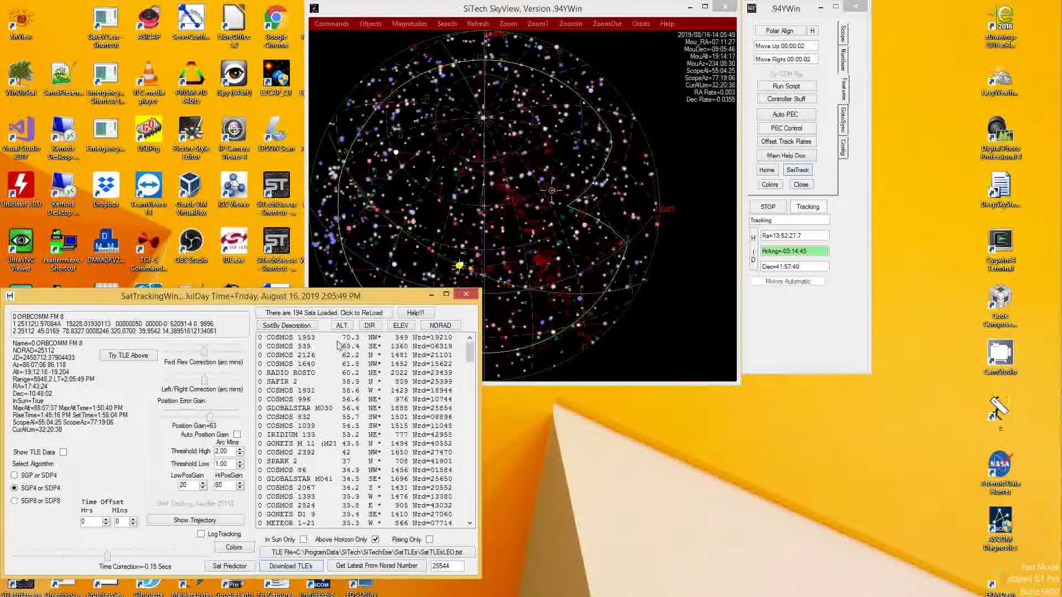
# Sort satellites by altitude, track COSMOS 1953, and raise Position Error Gain to 82
pyautogui.moveTo(339, 299); pyautogui.dragTo(360, 260)
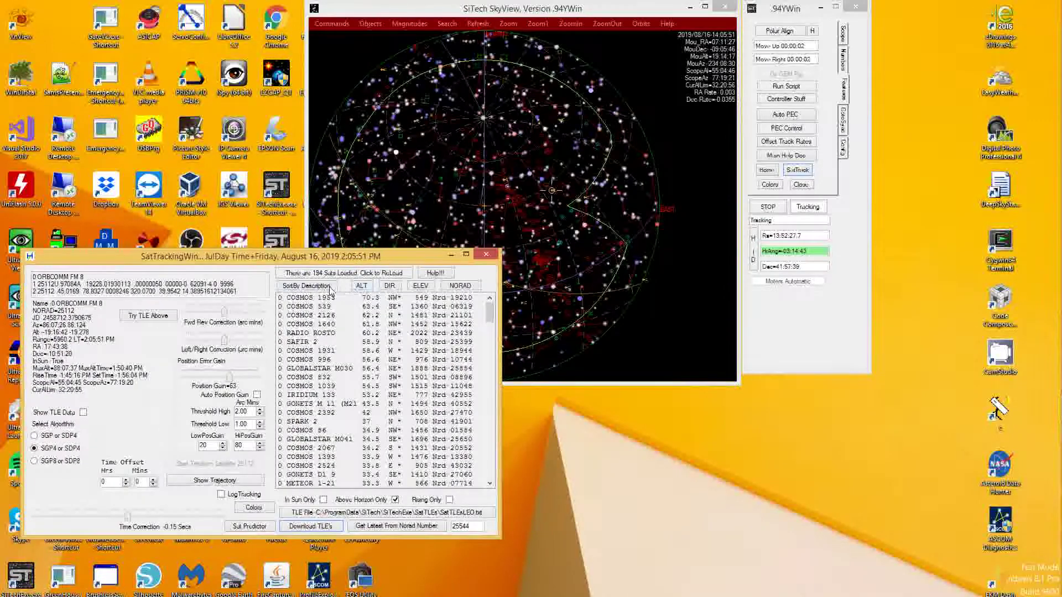
pyautogui.click(362, 286)
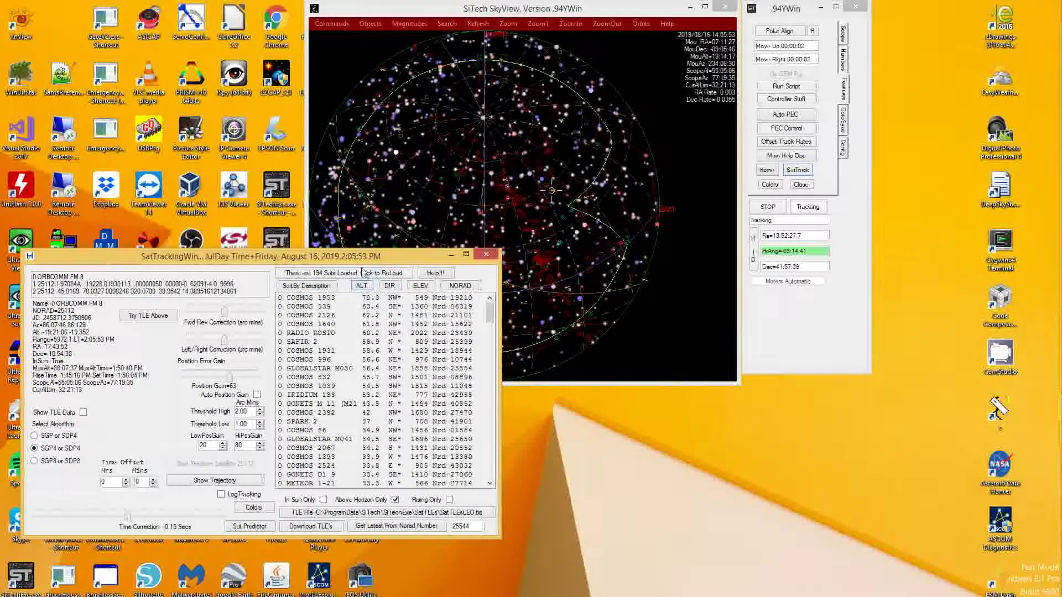
pyautogui.moveTo(354, 254); pyautogui.dragTo(322, 303)
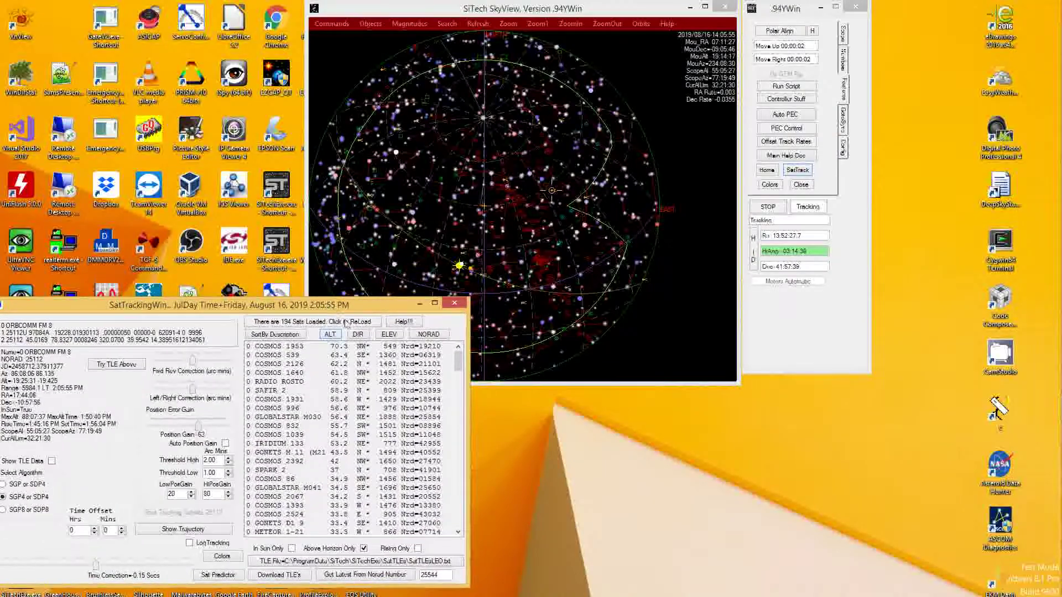
pyautogui.click(291, 347)
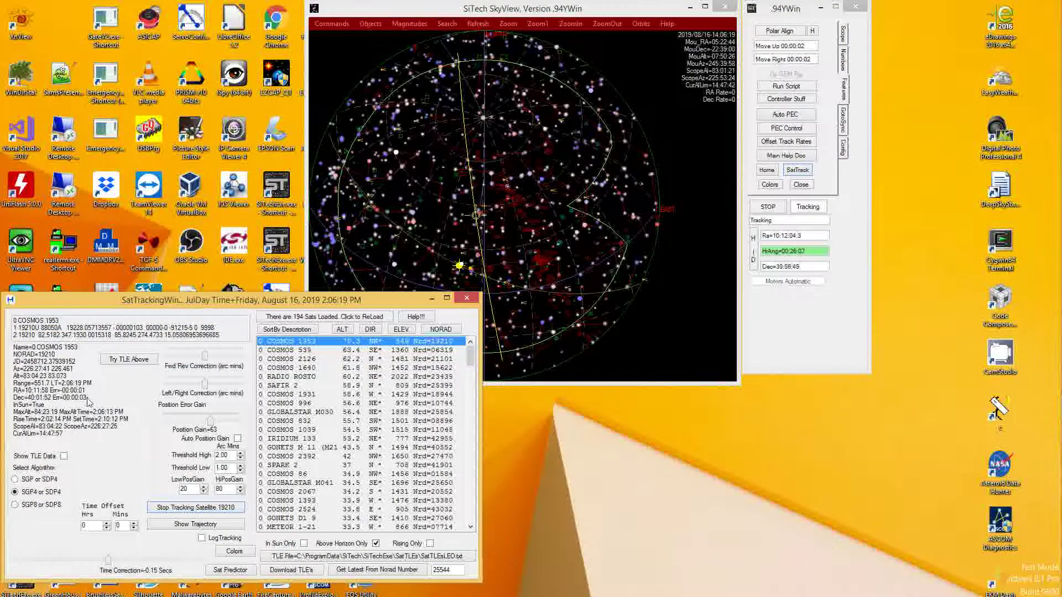
pyautogui.moveTo(210, 422); pyautogui.dragTo(226, 425)
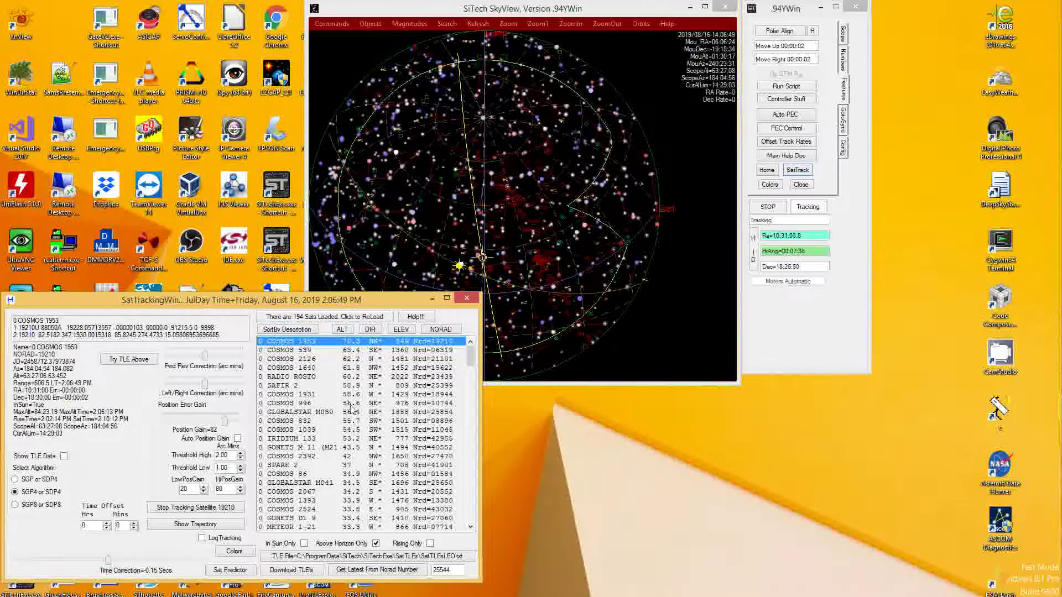
pyautogui.click(337, 317)
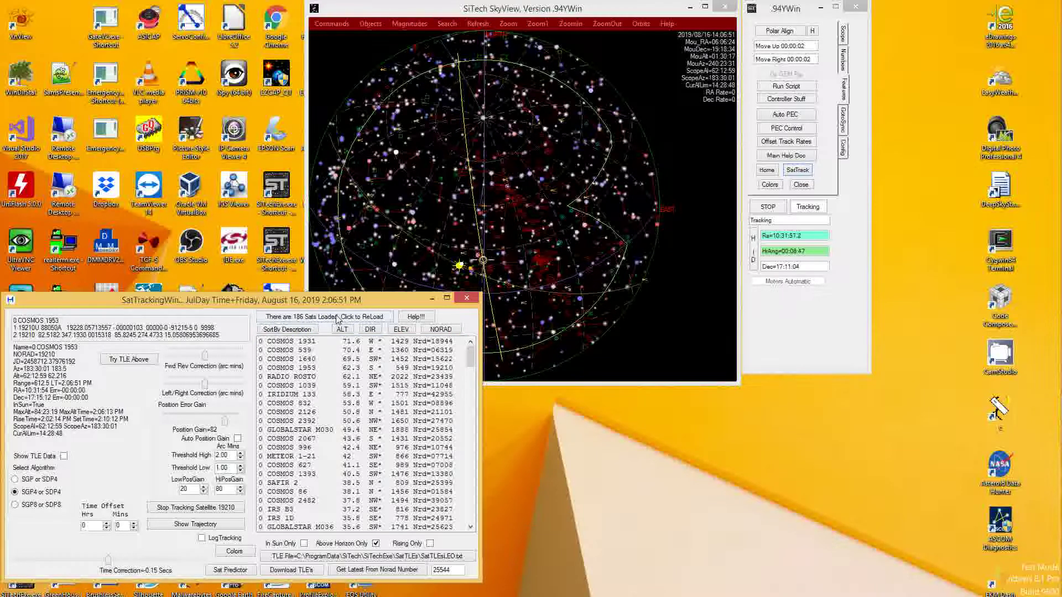
# Switch tracking to COSMOS 1931 (NORAD 18944) from the reloaded list
pyautogui.click(290, 342)
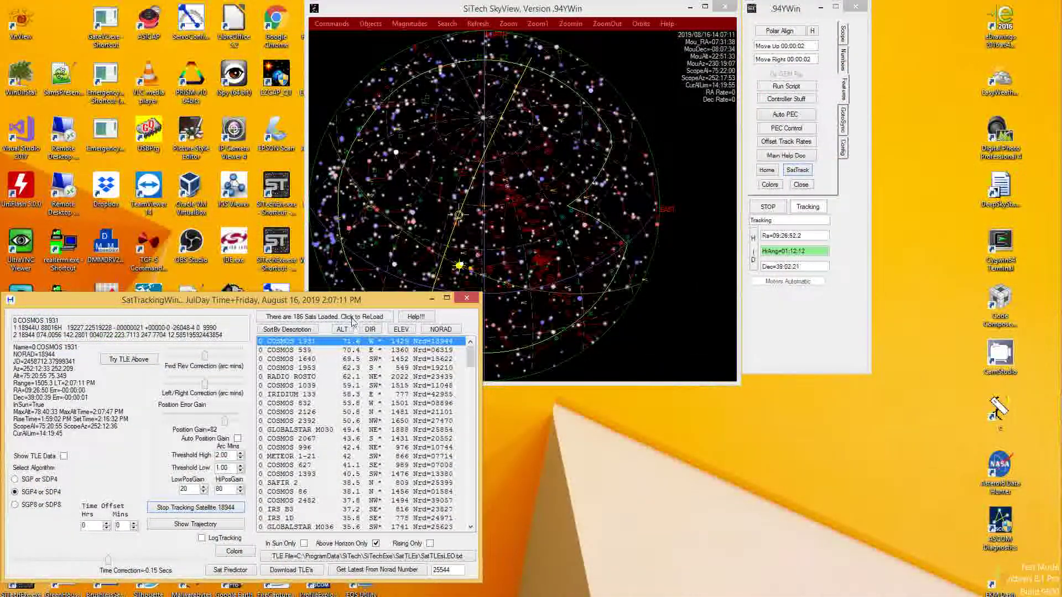
# Reload the satellite list and select IRIDIUM 133 with the mount stopped
pyautogui.click(353, 318)
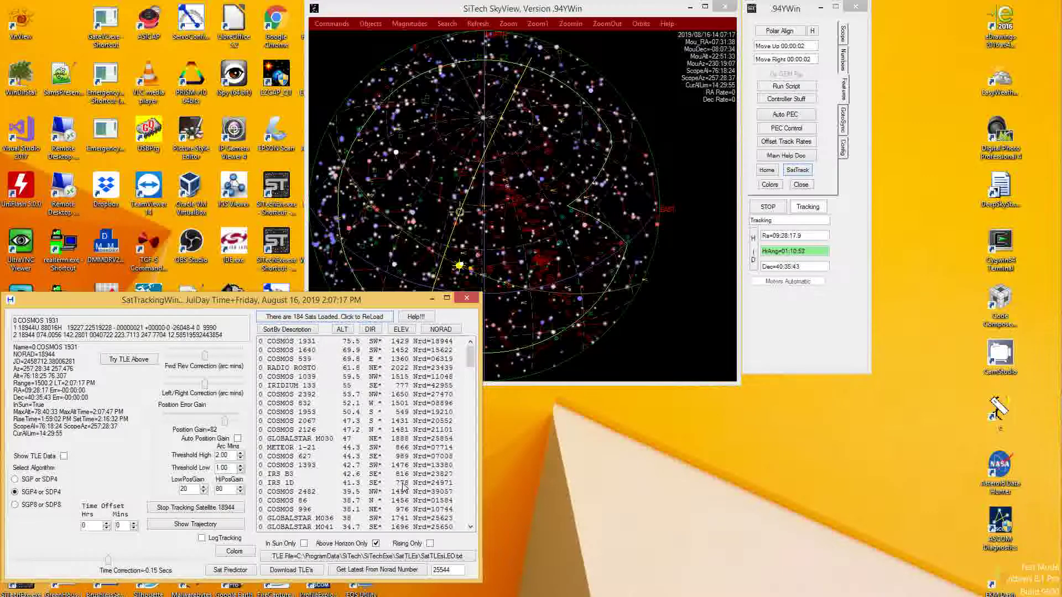
pyautogui.click(401, 387)
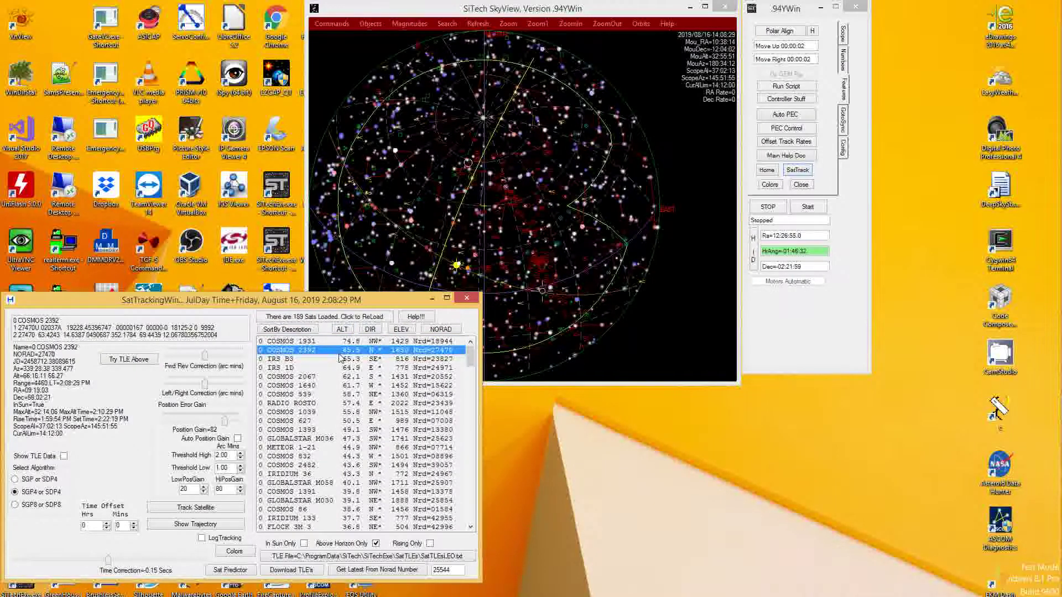
# Step through satellite details from IRS B3 past COSMOS and GLOBALSTAR entries, ending on GLOBALSTAR M058
pyautogui.click(340, 358)
pyautogui.press('Down')
pyautogui.press('Down')
pyautogui.press('Down')
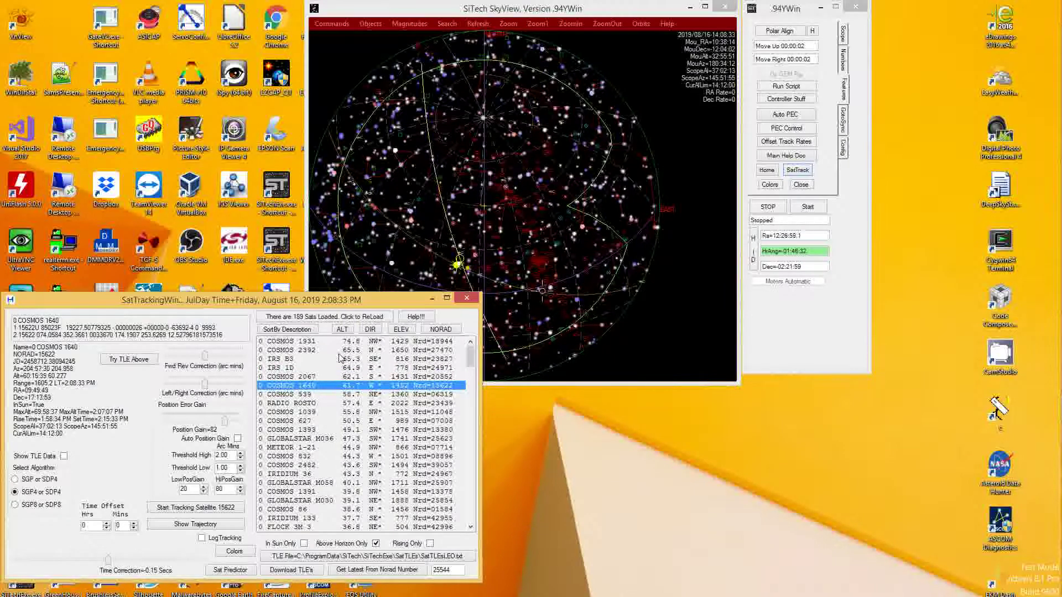
pyautogui.press('Down')
pyautogui.press('Down')
pyautogui.press('Down')
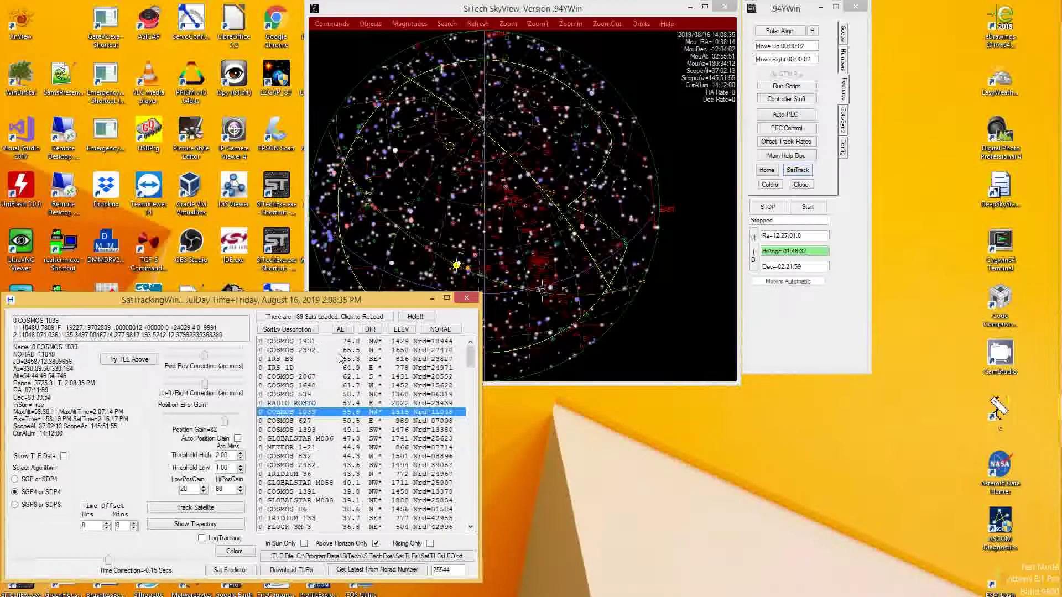
pyautogui.press('Down')
pyautogui.press('Down')
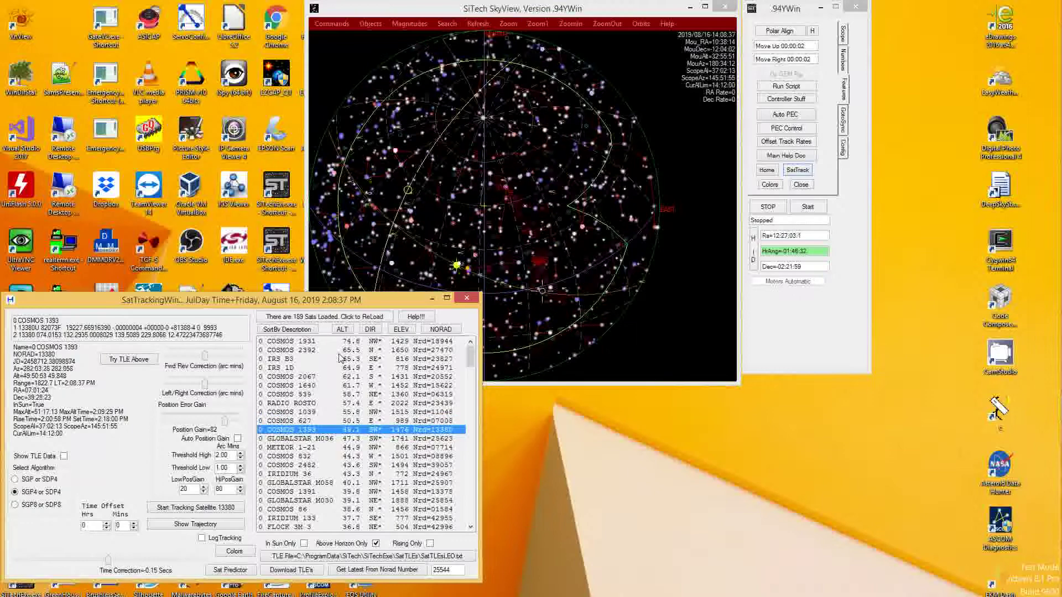
pyautogui.press('Down')
pyautogui.press('Down')
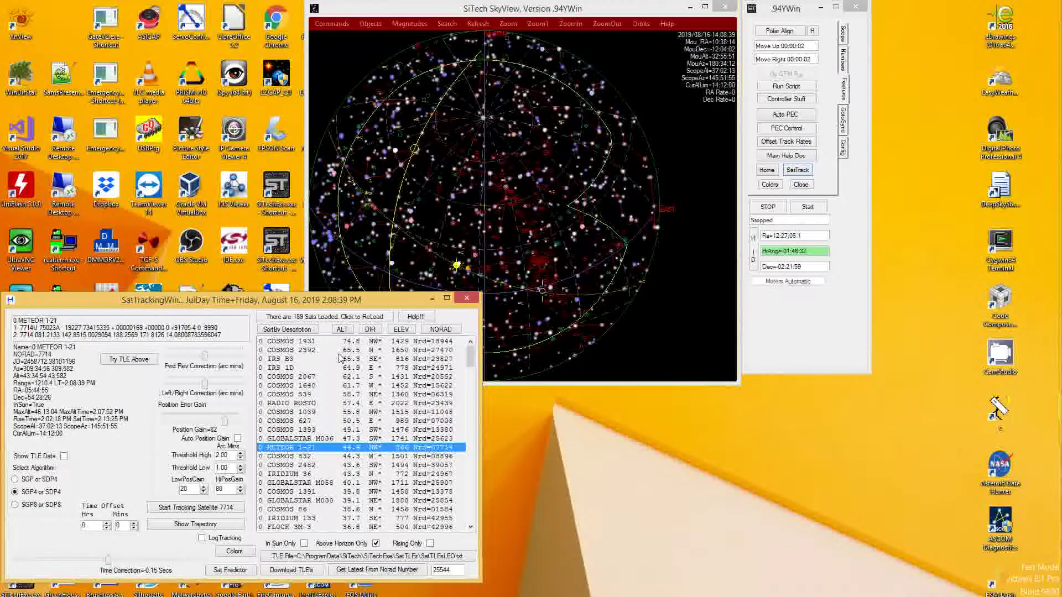
pyautogui.press('Up')
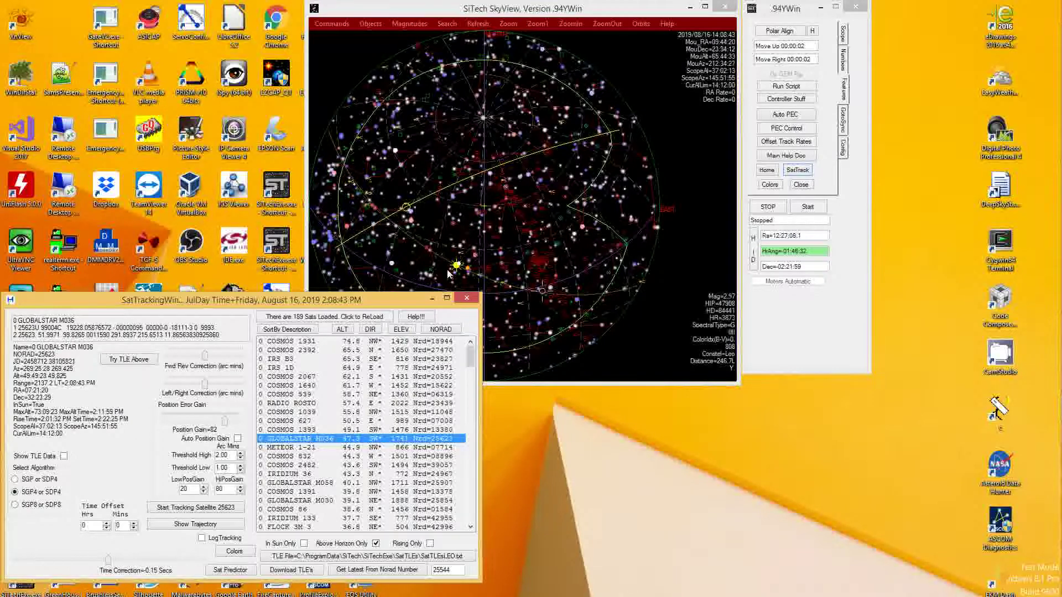
pyautogui.press('Down')
pyautogui.press('Down')
pyautogui.press('Down')
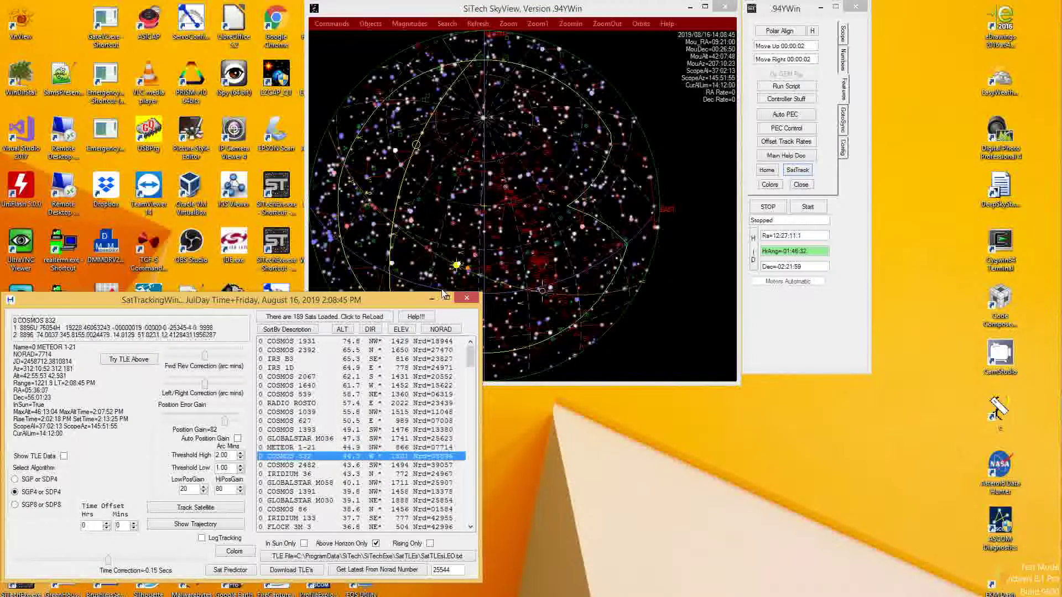
pyautogui.press('Down')
pyautogui.press('Down')
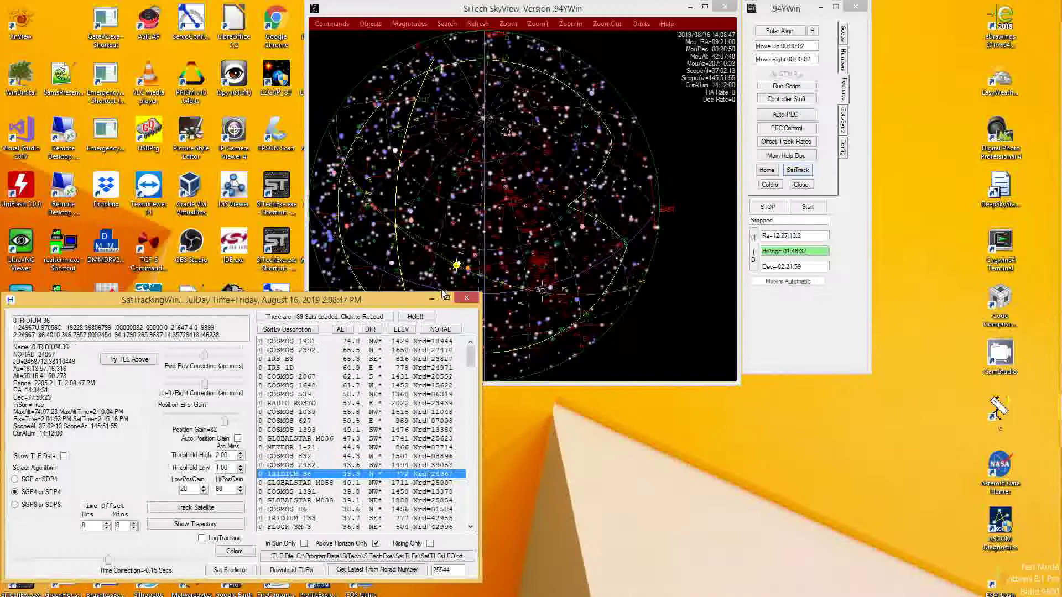
pyautogui.press('Down')
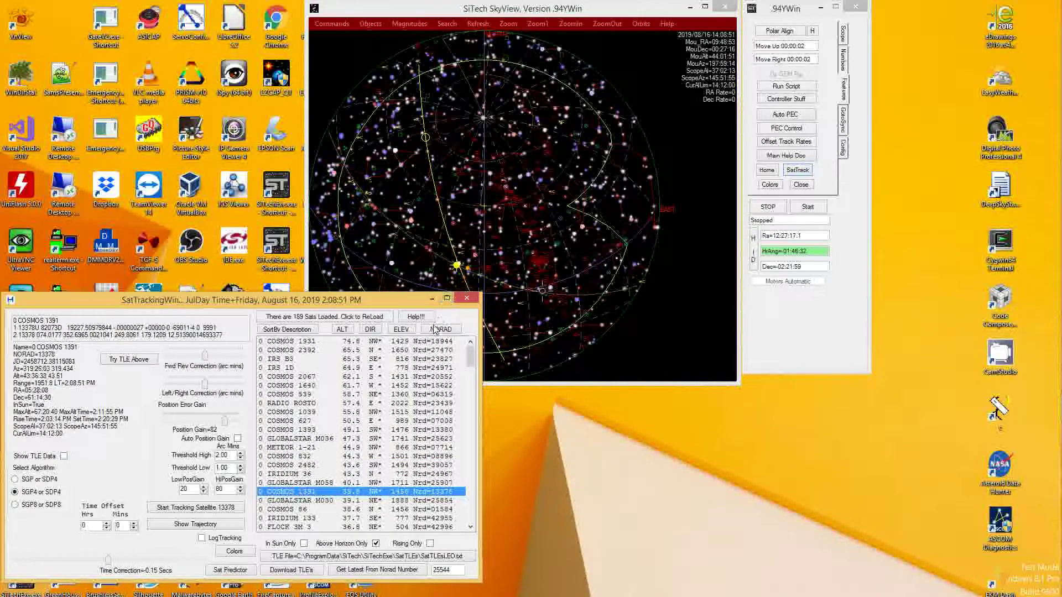
pyautogui.click(346, 484)
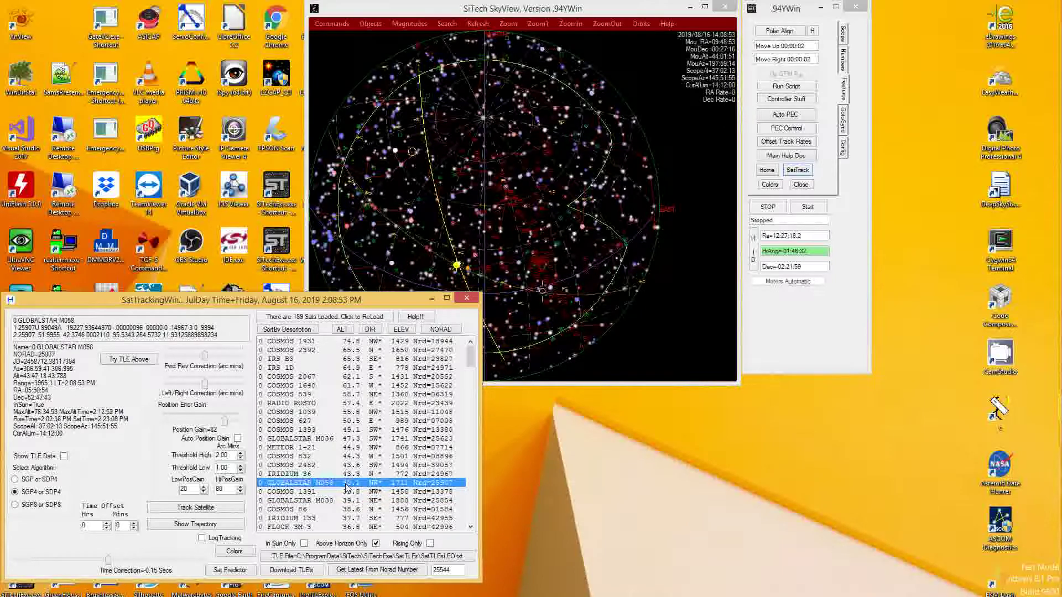